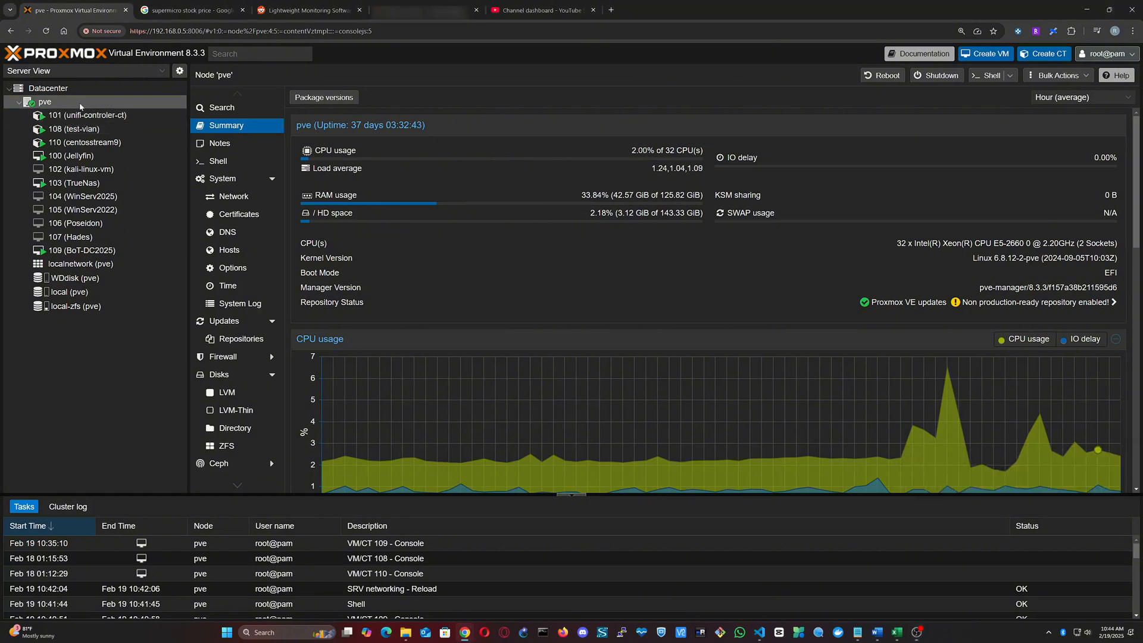
Step: Inspect the network device settings in the hardware of virtual machine 109 (BoT-DC2025), leaving them unchanged
left_click(113, 250)
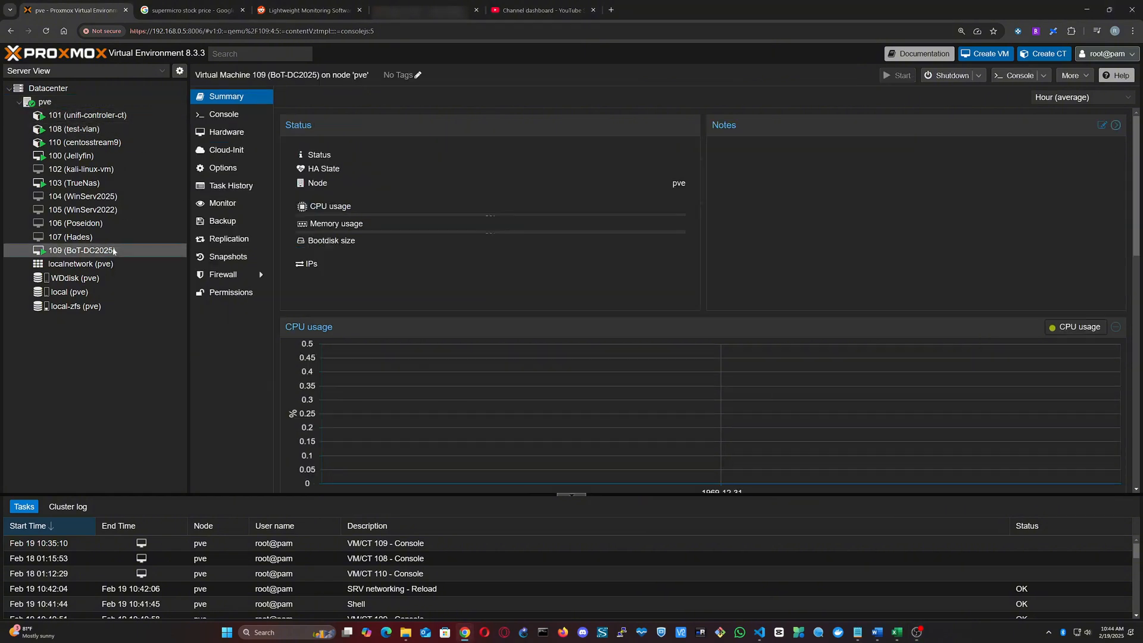
left_click(228, 132)
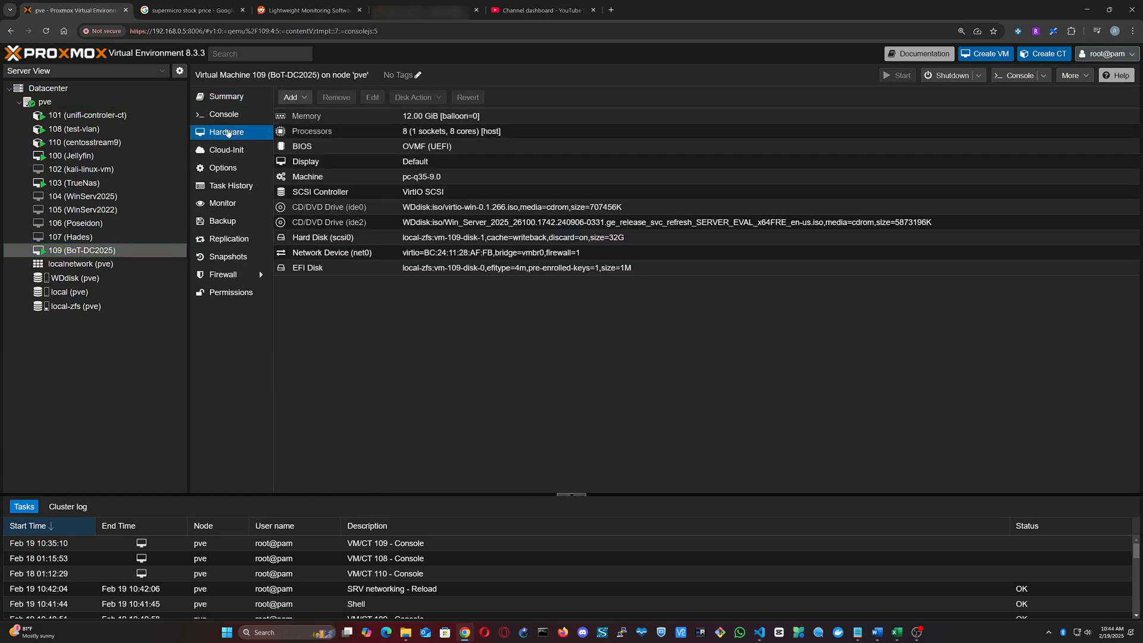
double_click(610, 256)
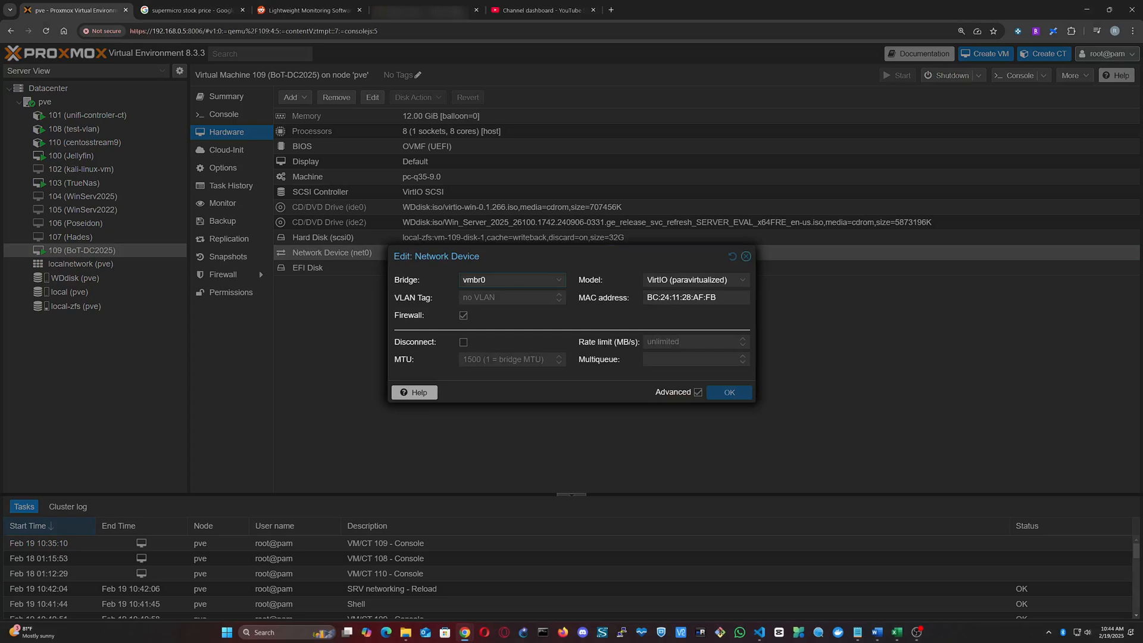
left_click(747, 256)
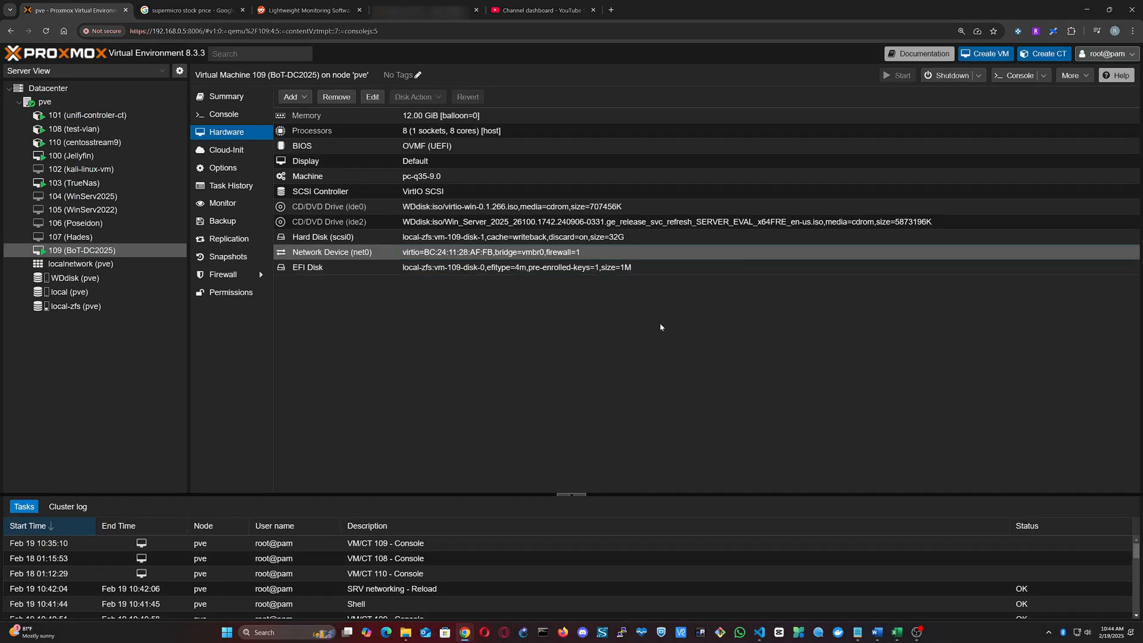
Step: View the network interfaces of node pve and examine the vmbr0 bridge
left_click(44, 102)
left_click(235, 196)
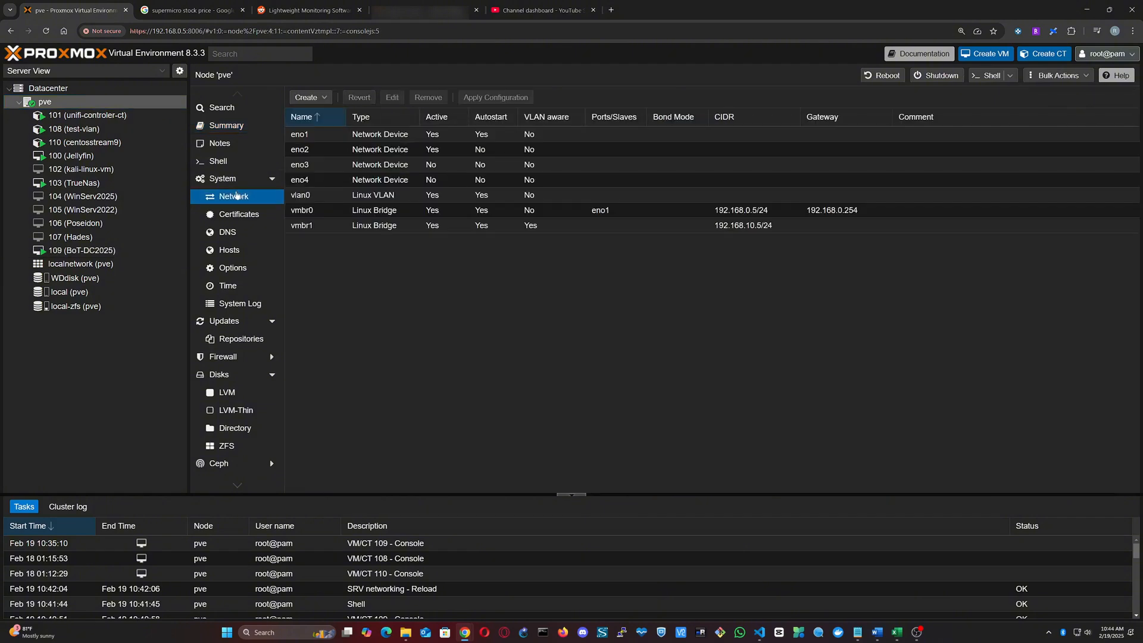
left_click(410, 211)
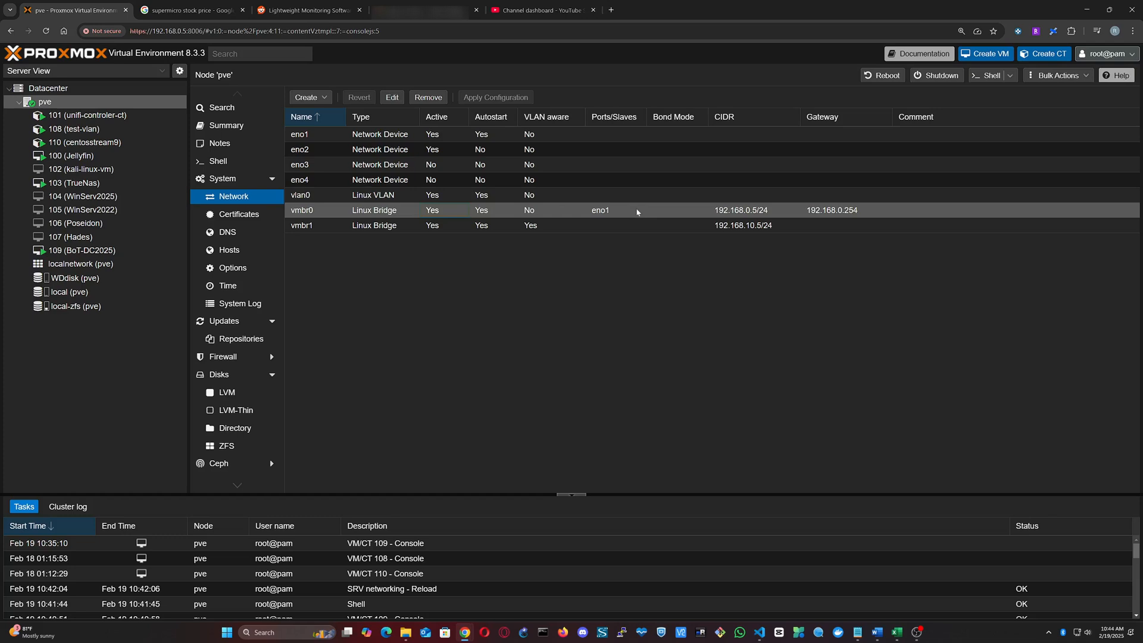
Step: Run ipconfig in the console of virtual machine 109 (BoT-DC2025) and check its IPv4 address
left_click(100, 250)
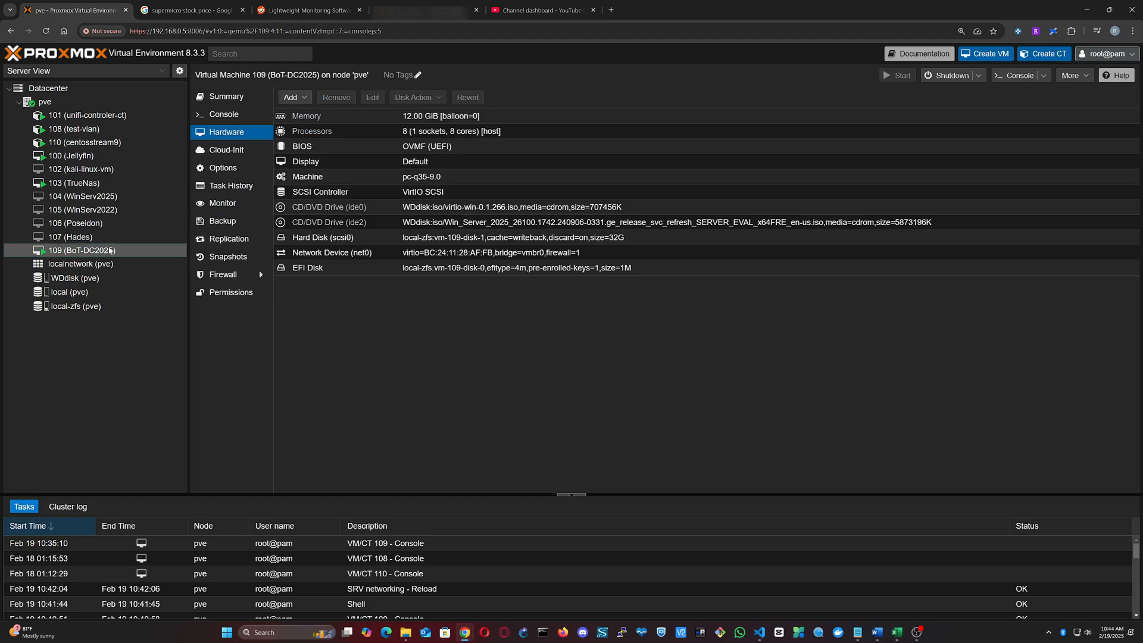
left_click(229, 119)
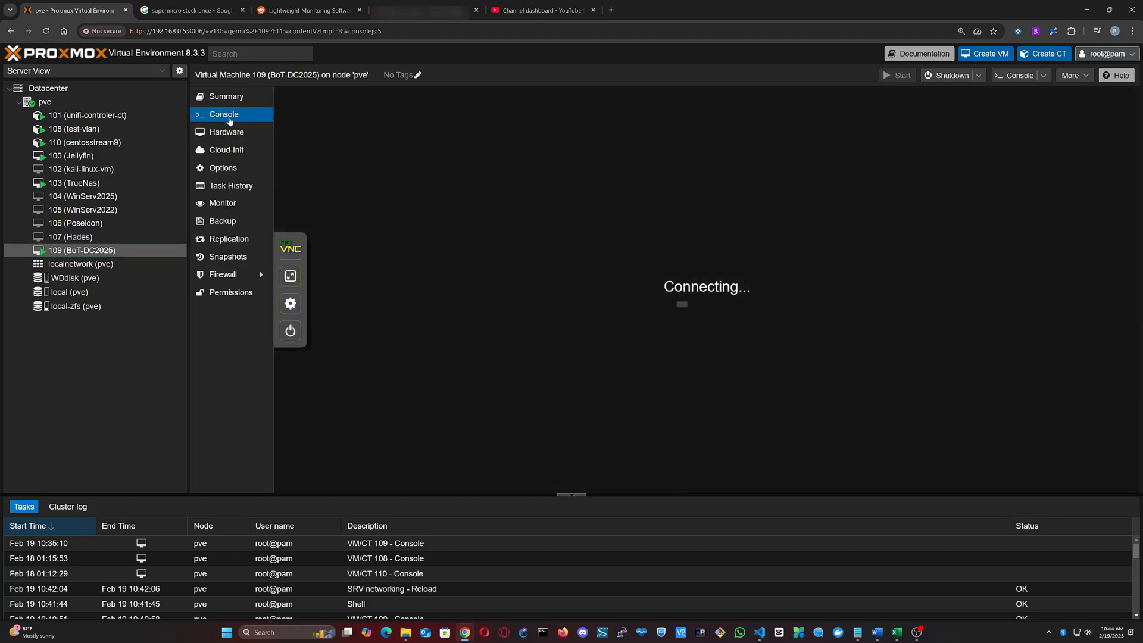
type("ipcon")
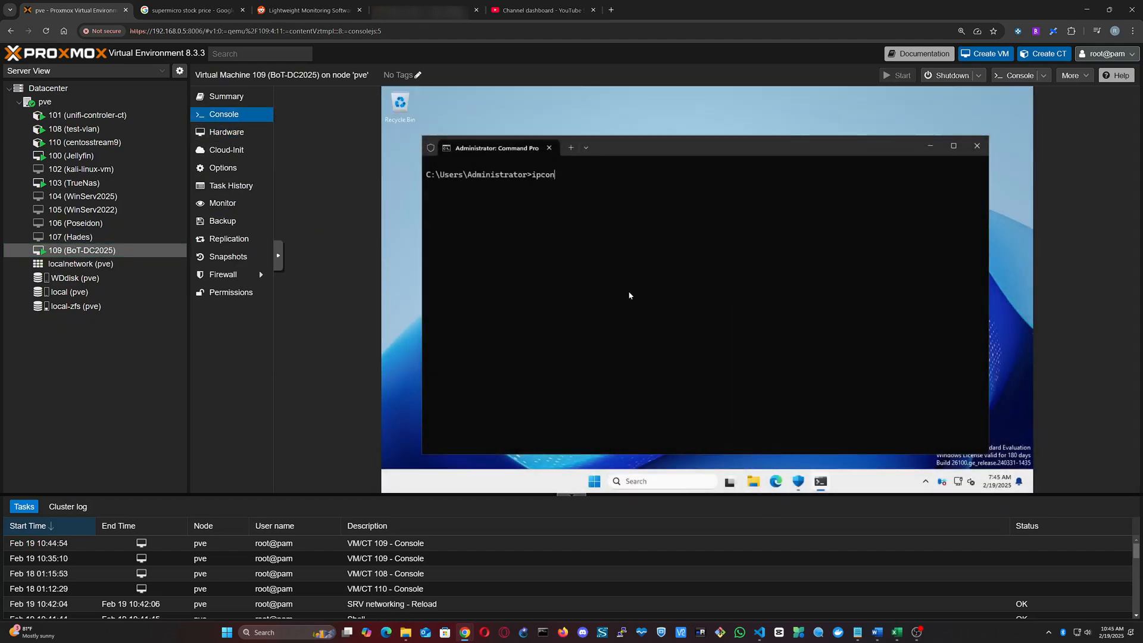
type("fig")
key("Return")
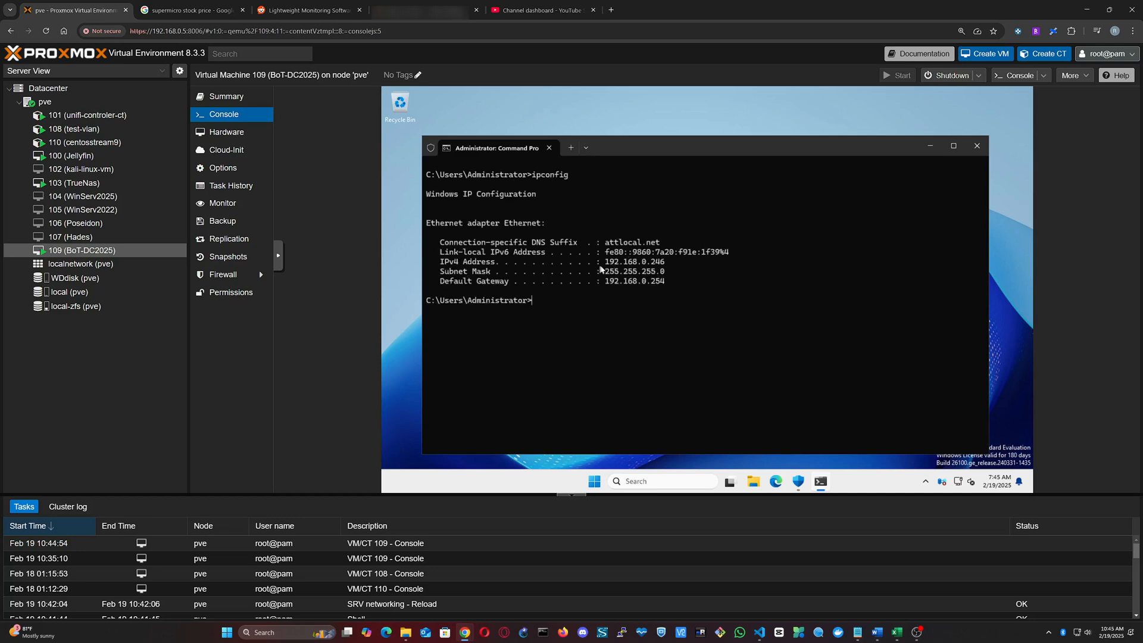
left_click_drag(600, 266, 667, 268)
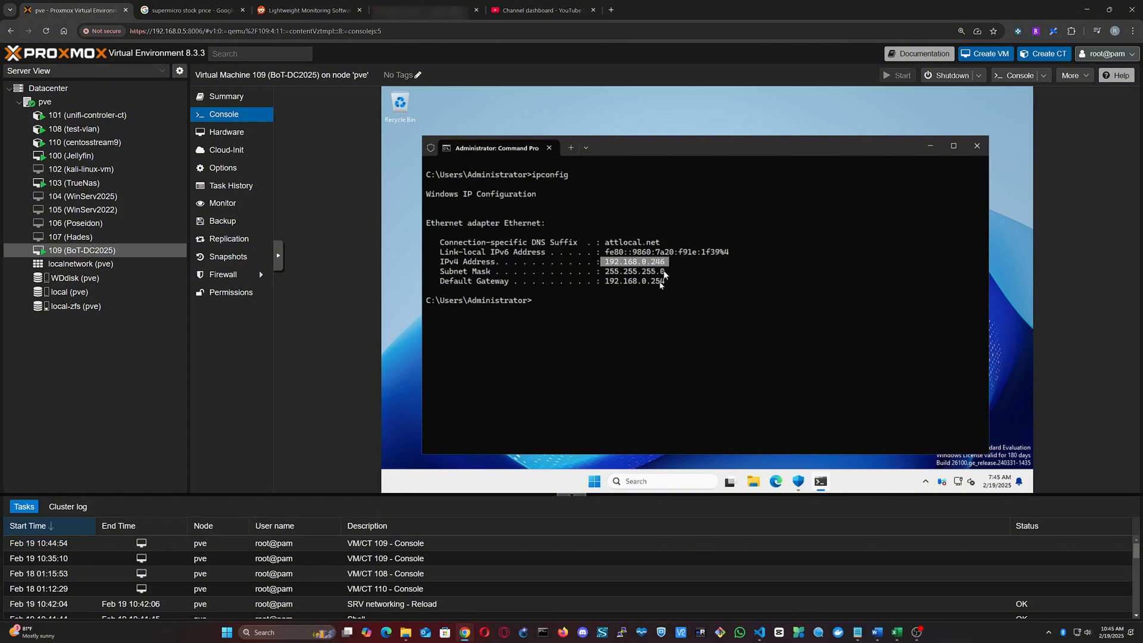
Step: Ping google.com from the Windows command prompt, stop it early, and ping 192.168.0.234
left_click(595, 309)
type("ping google.com")
key("Return")
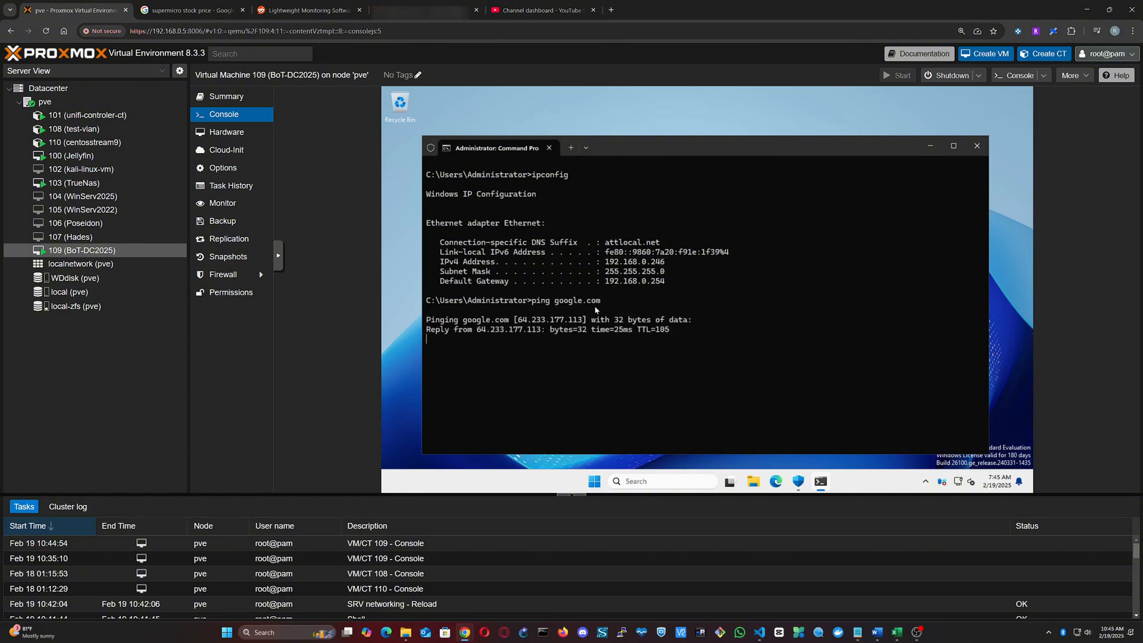
key("ctrl+c")
type("ping 192.168.0.234")
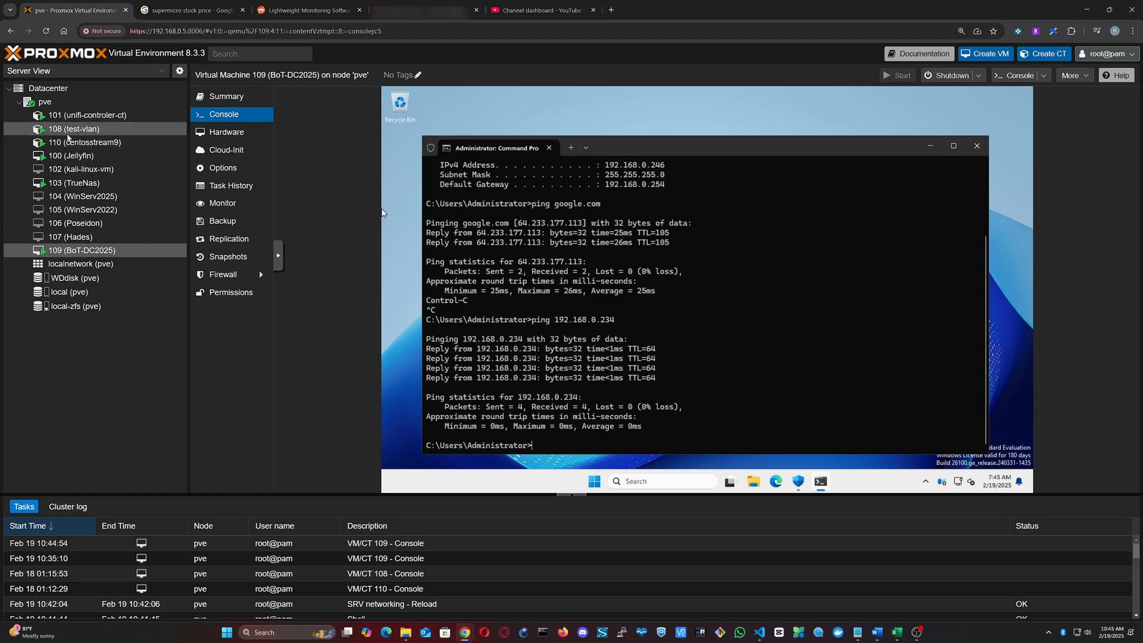
Step: Run ip a in the console of container 108 (test-vlan) and check the eth0 IPv4 address
left_click(68, 134)
type("i")
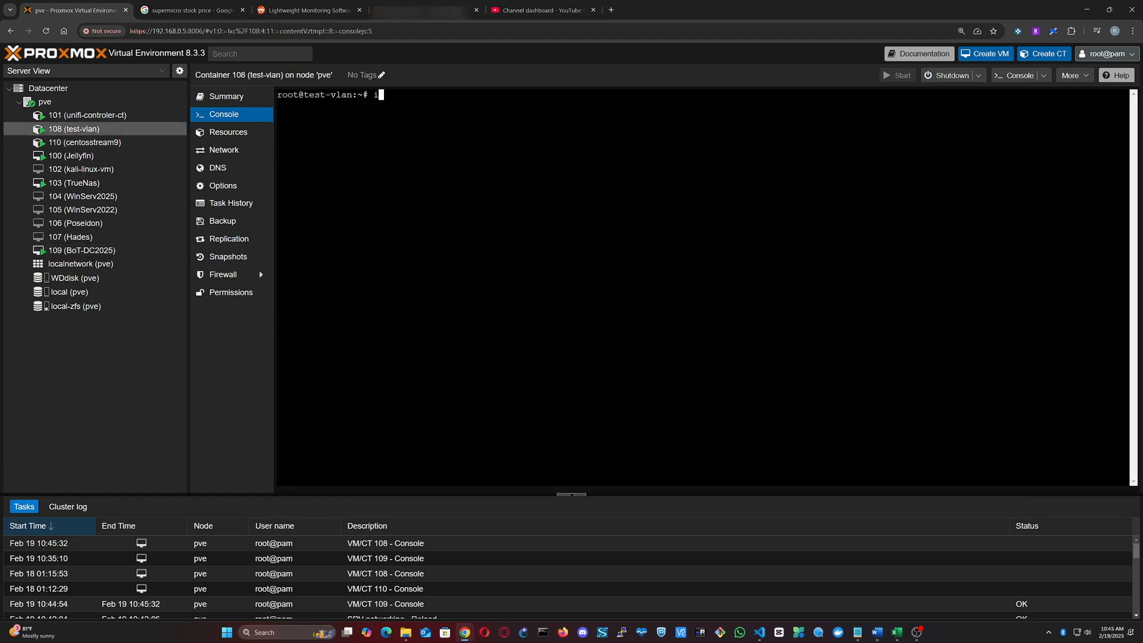
type("p")
type(" a")
key("Return")
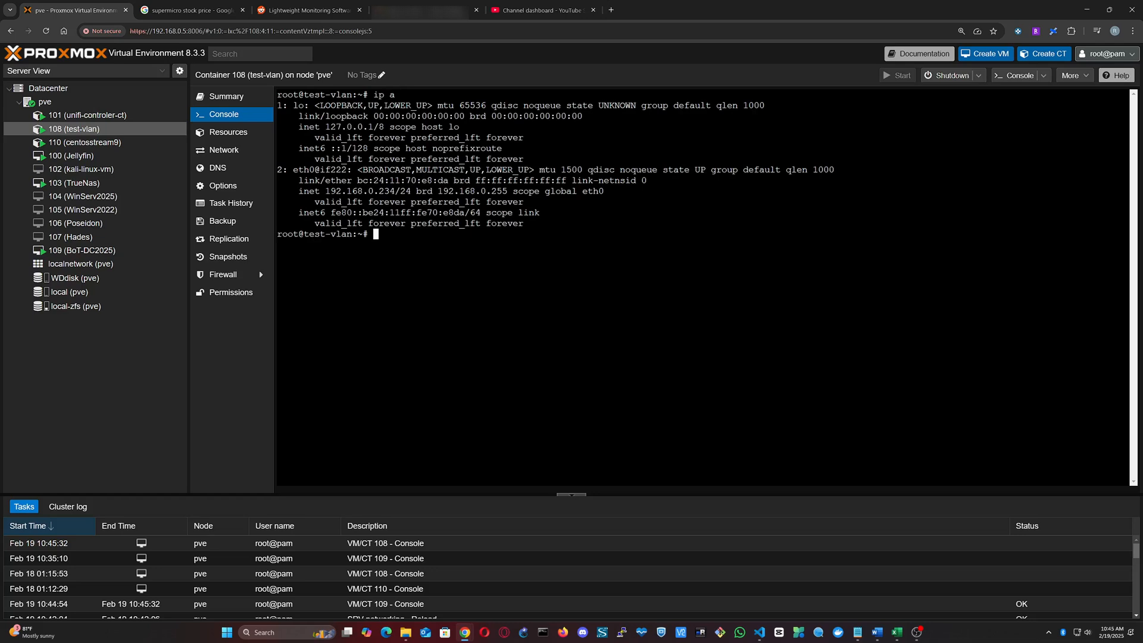
left_click_drag(394, 191, 299, 191)
Step: Ping 192.168.0.246 from the test-vlan container
left_click(299, 191)
type("ping 192.168.0.246")
key("Return")
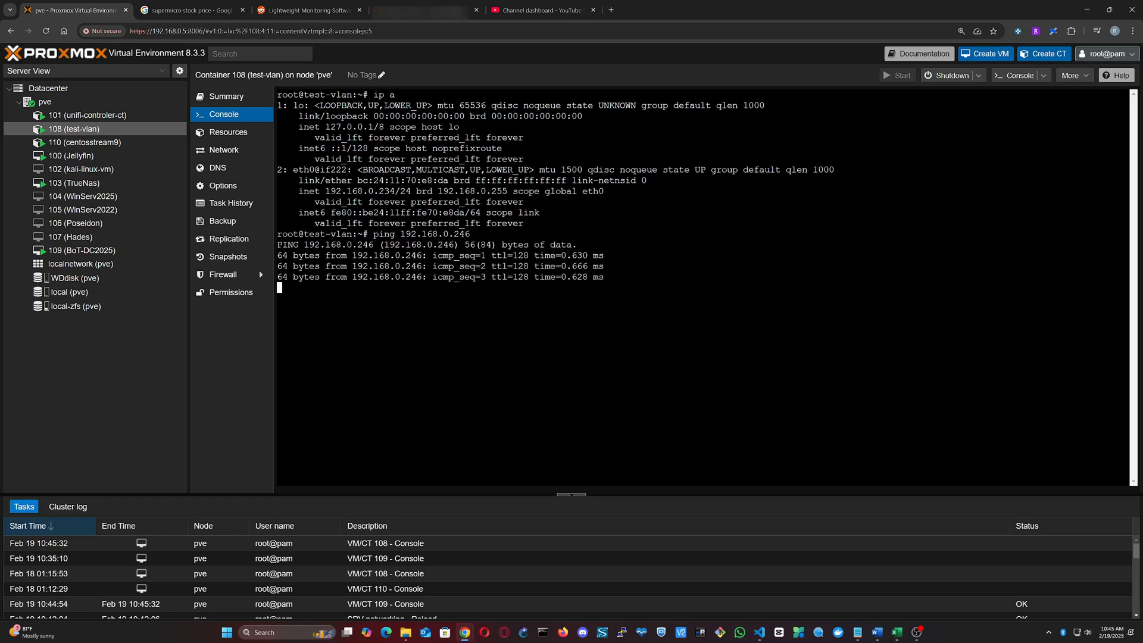
Step: Check the Ethernet adapter's IP assignment in the Windows network settings of virtual machine 109, and close Settings
left_click(83, 249)
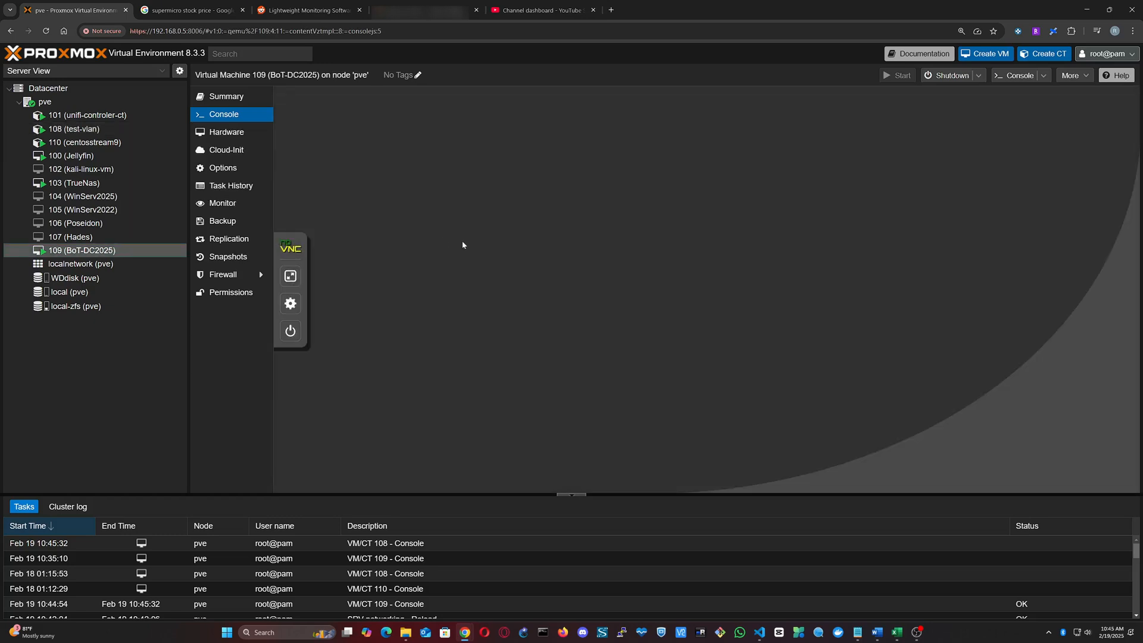
left_click(953, 453)
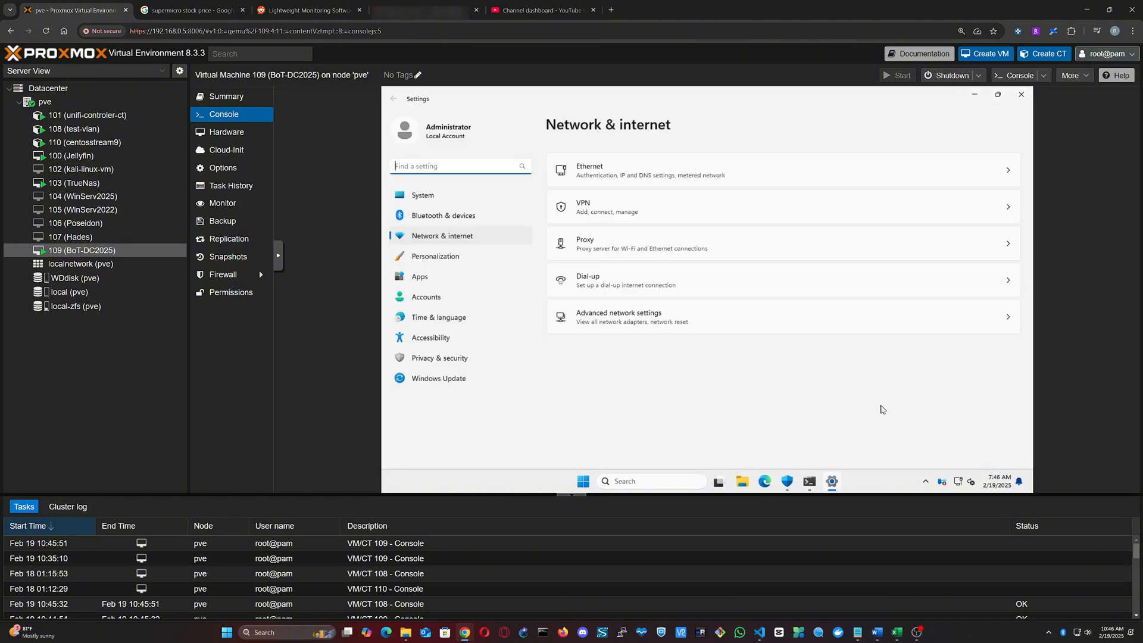
left_click(721, 177)
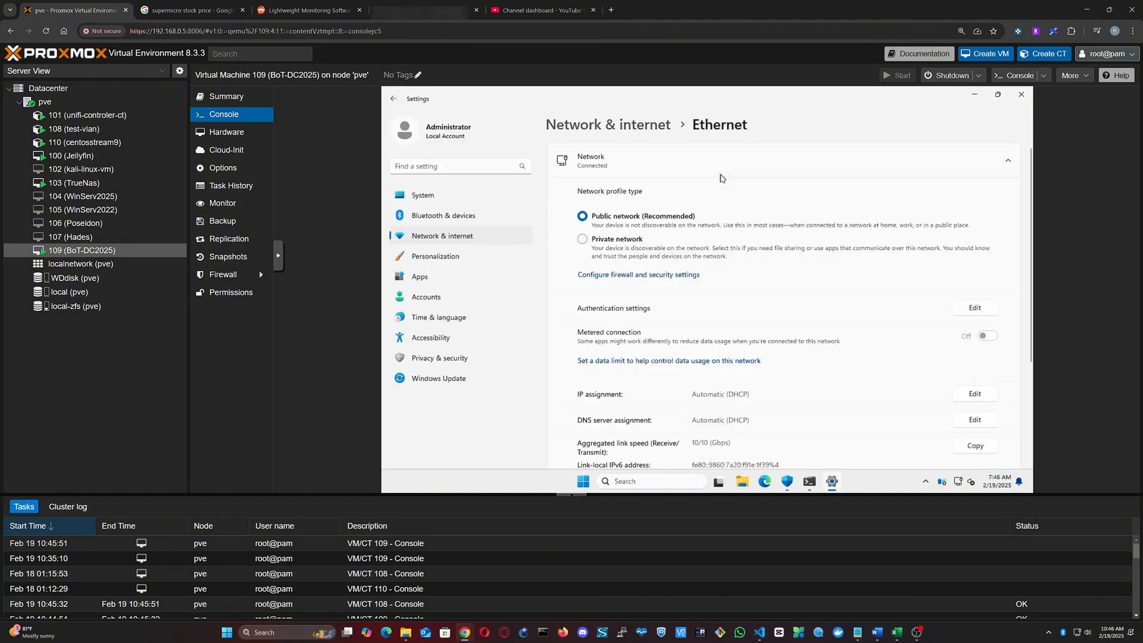
scroll(786, 263, "down", 2)
scroll(757, 306, "up", 2)
double_click(708, 394)
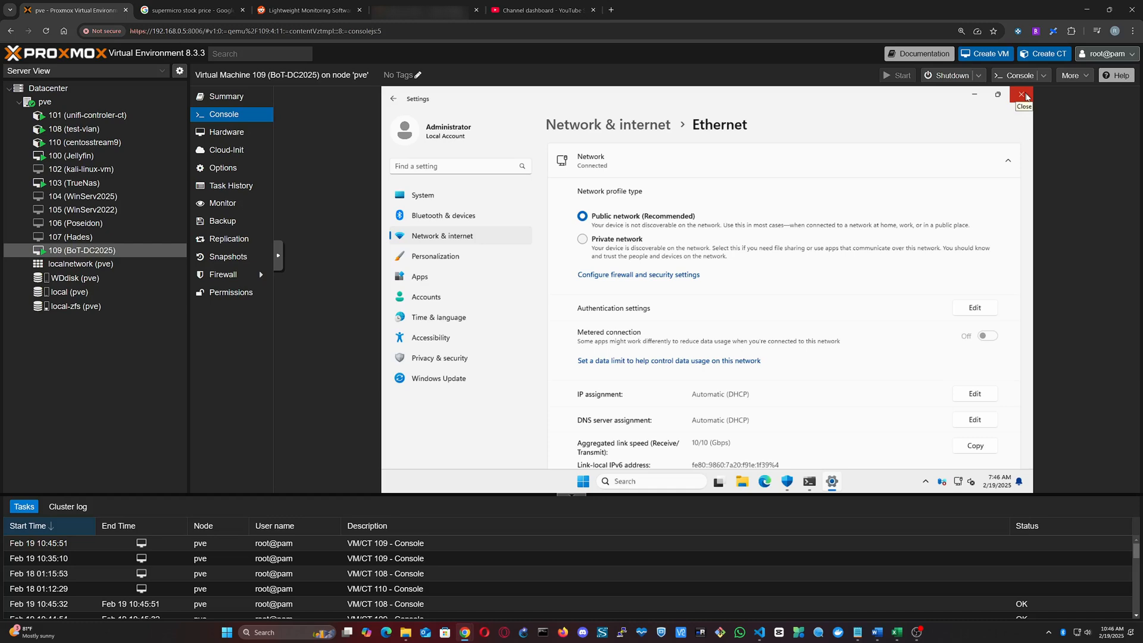
left_click(1021, 94)
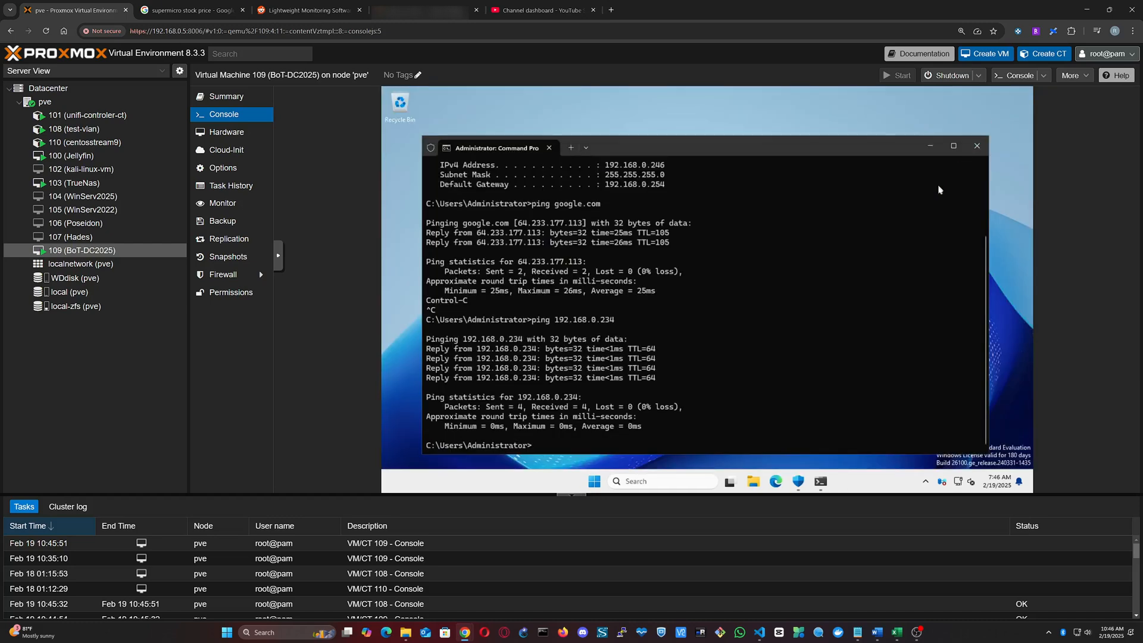
Step: Create a VLAN-aware Linux bridge named vmbr2 on node pve with IPv4/CIDR 192.168.20.5/24
left_click(45, 101)
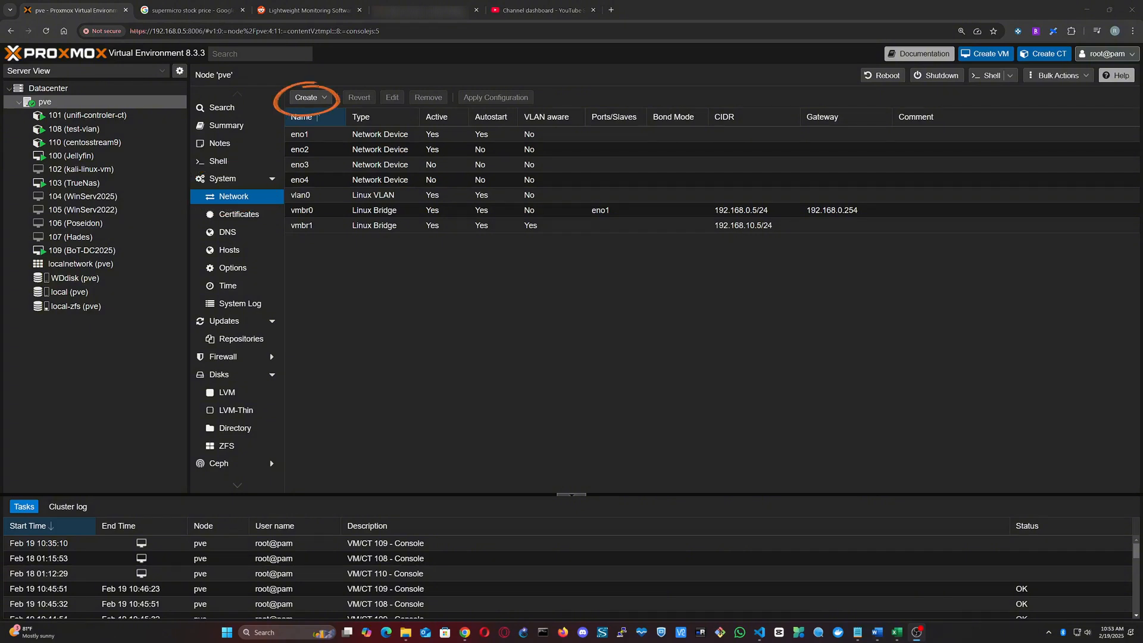
left_click(308, 97)
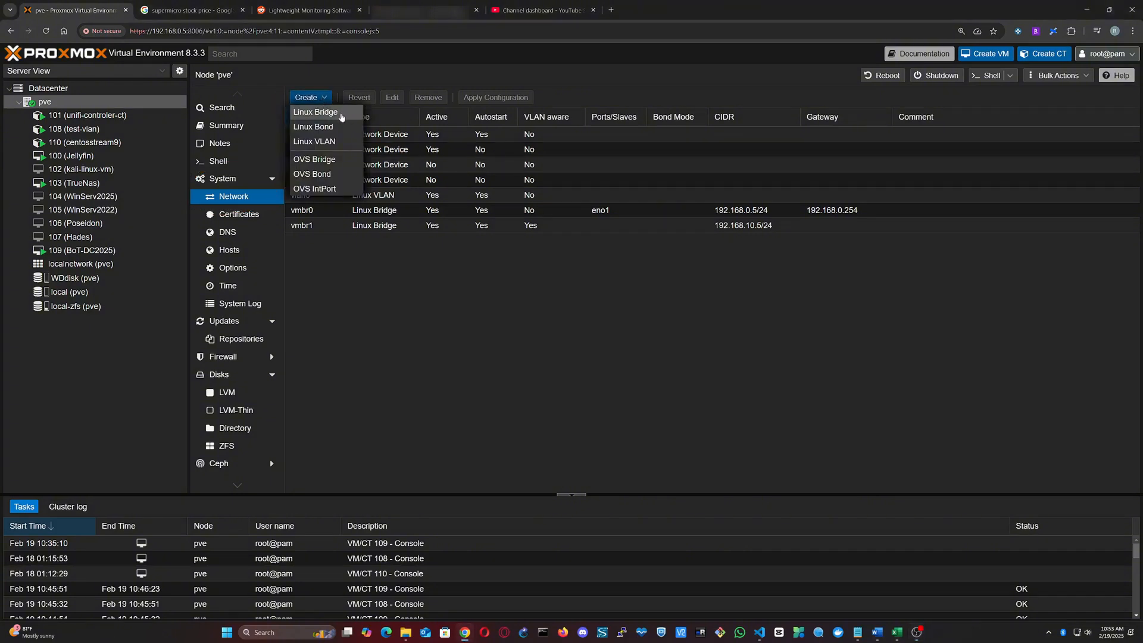
left_click(336, 112)
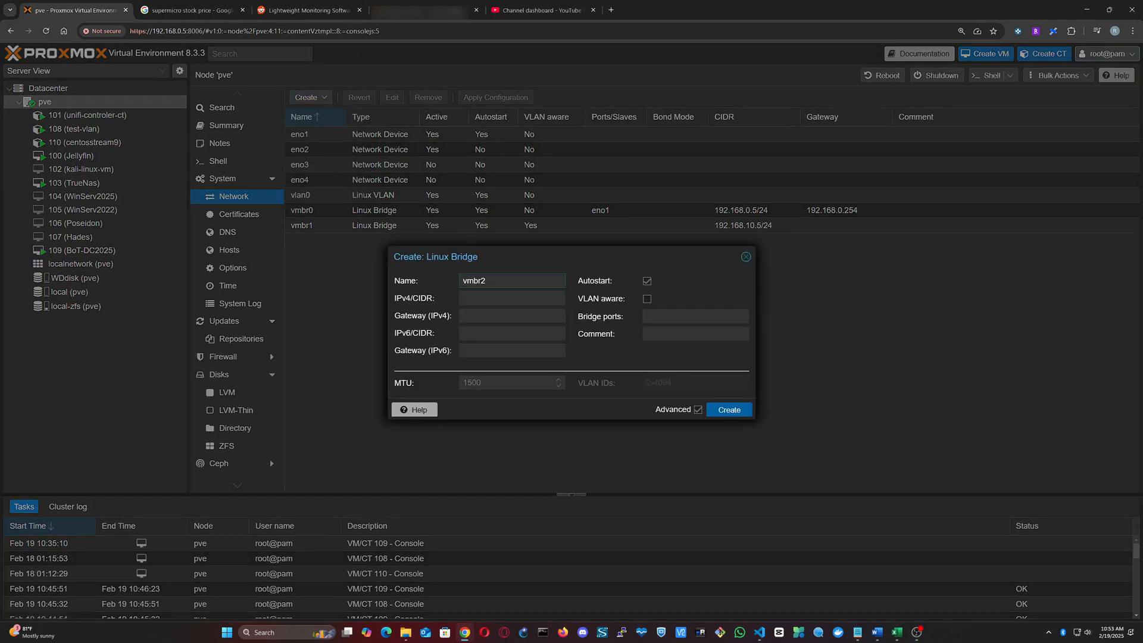
type("192.168.20.5/24")
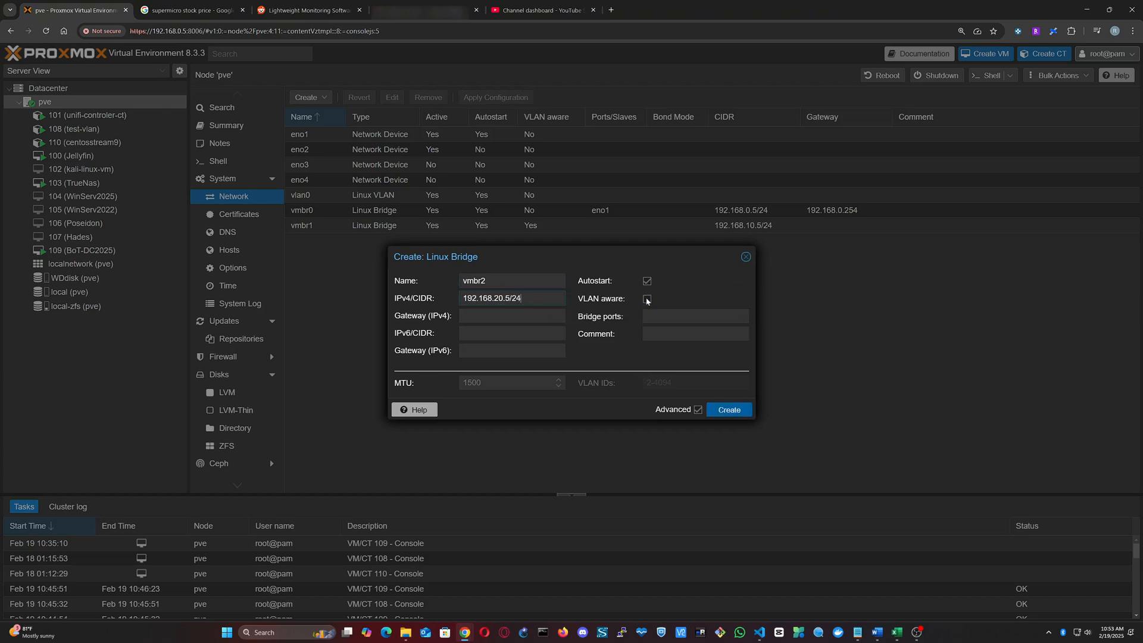
left_click(647, 299)
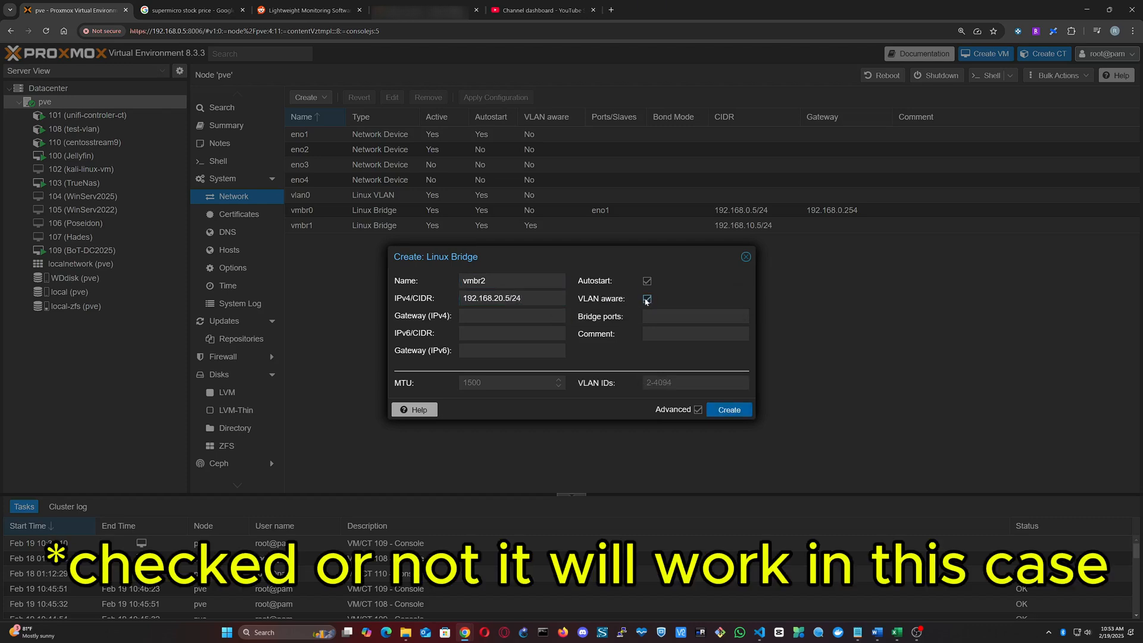
left_click(727, 411)
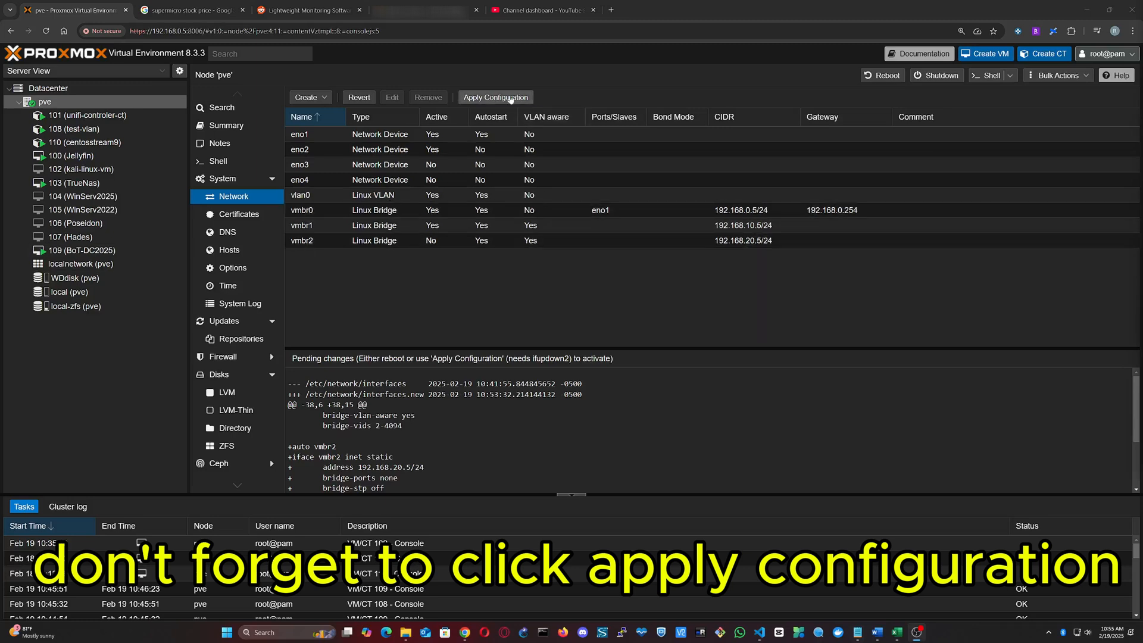
Step: Apply the pending network configuration on node pve to activate vmbr2
left_click(433, 241)
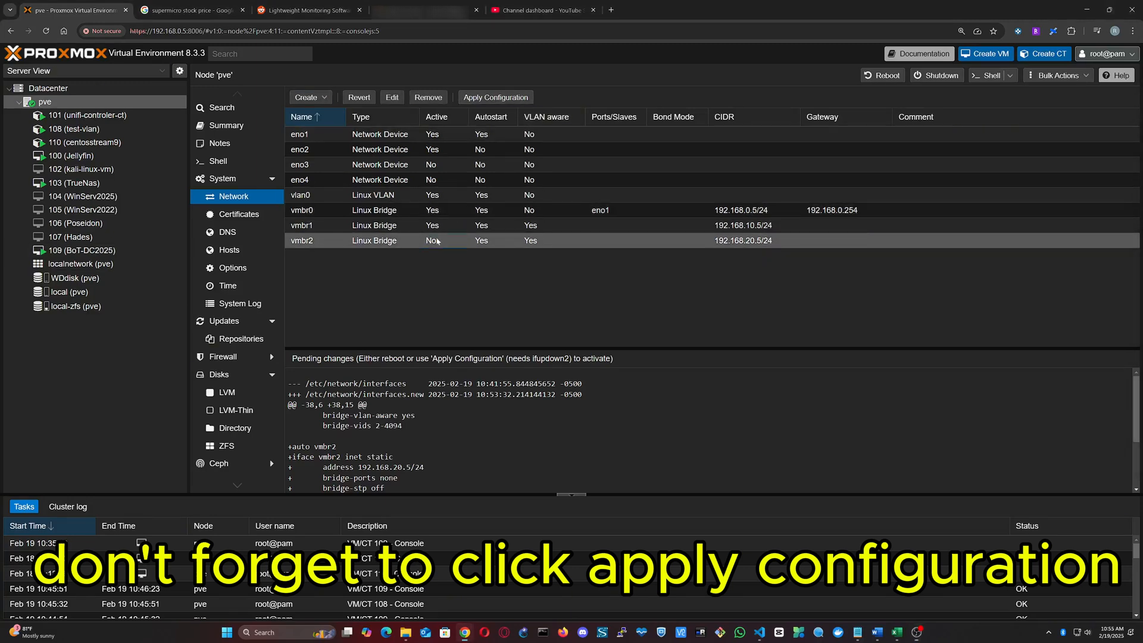
left_click(495, 98)
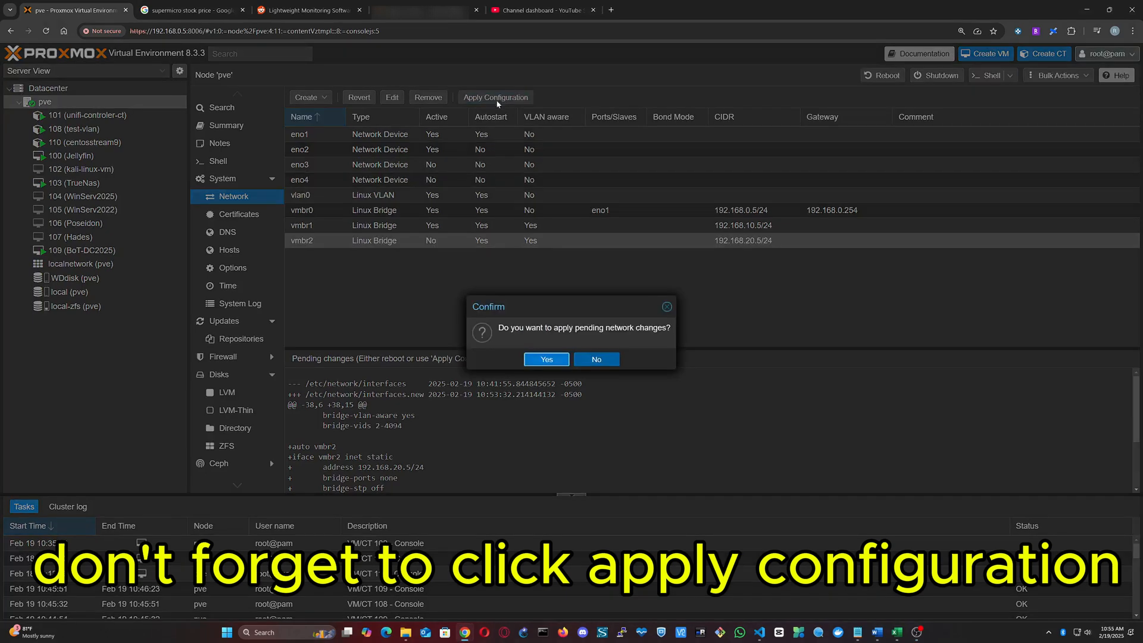
left_click(546, 360)
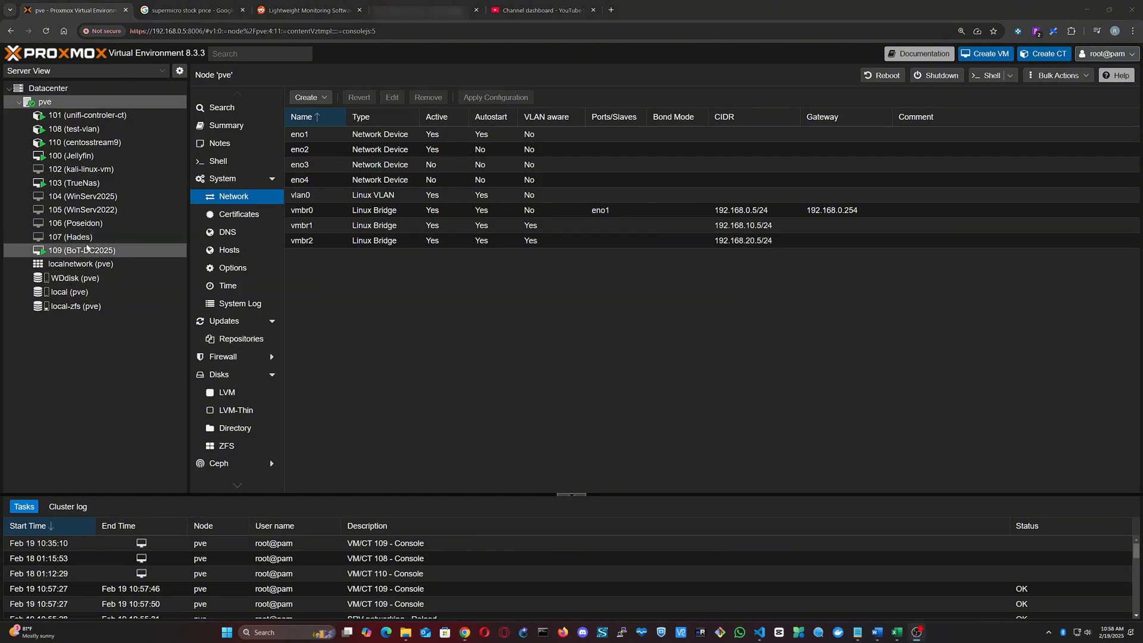
Step: Change the bridge of virtual machine 109's network device net0 to vmbr2
left_click(88, 250)
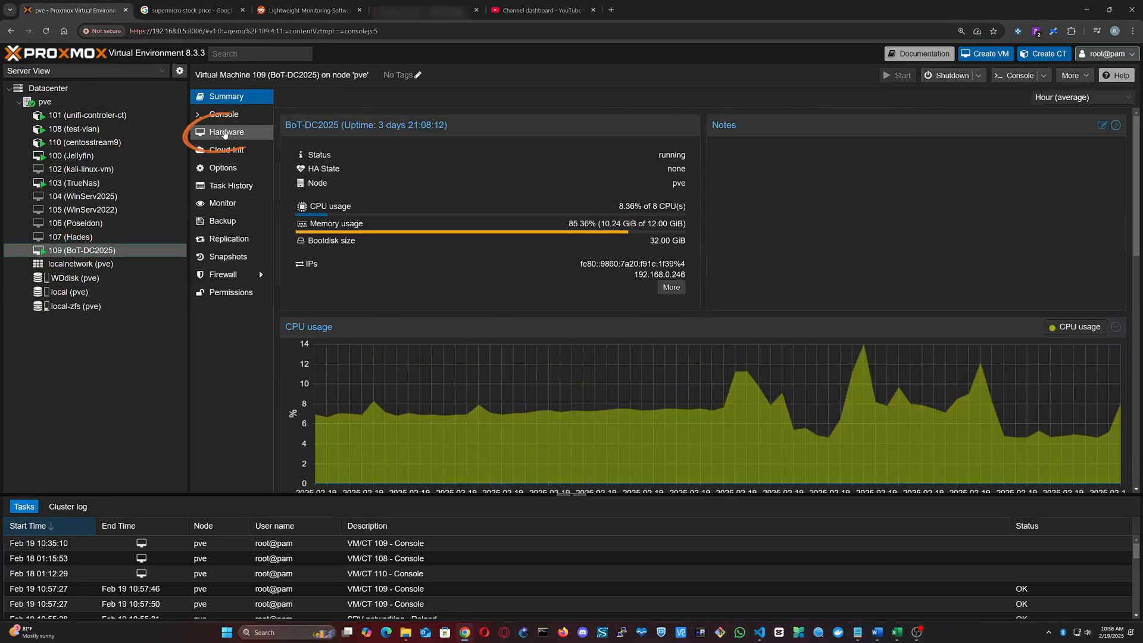
left_click(231, 134)
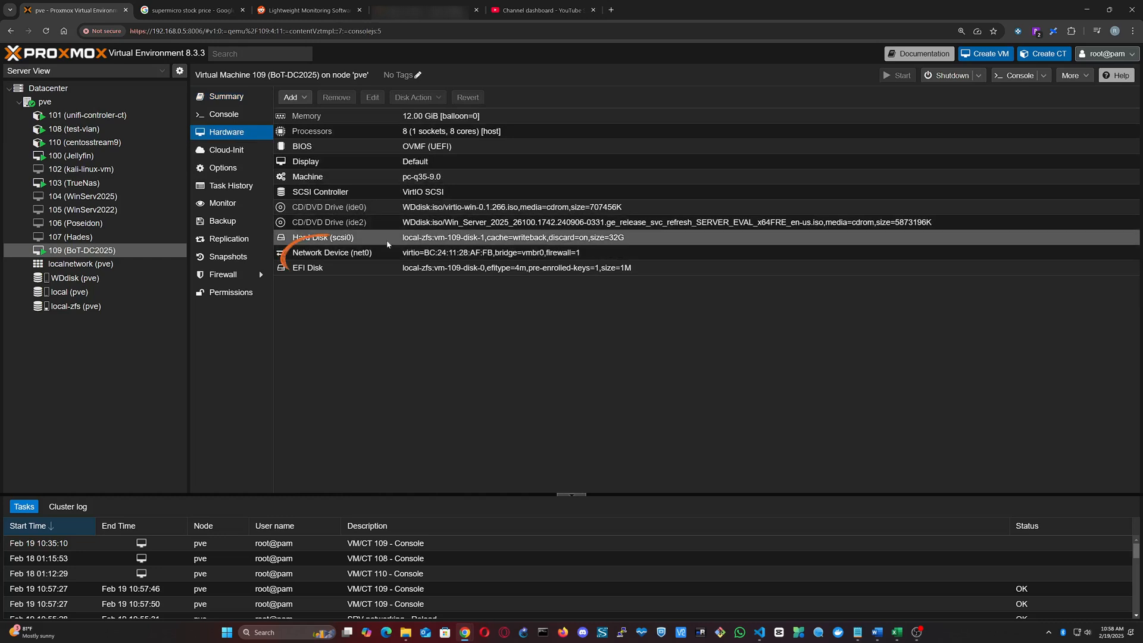
double_click(426, 254)
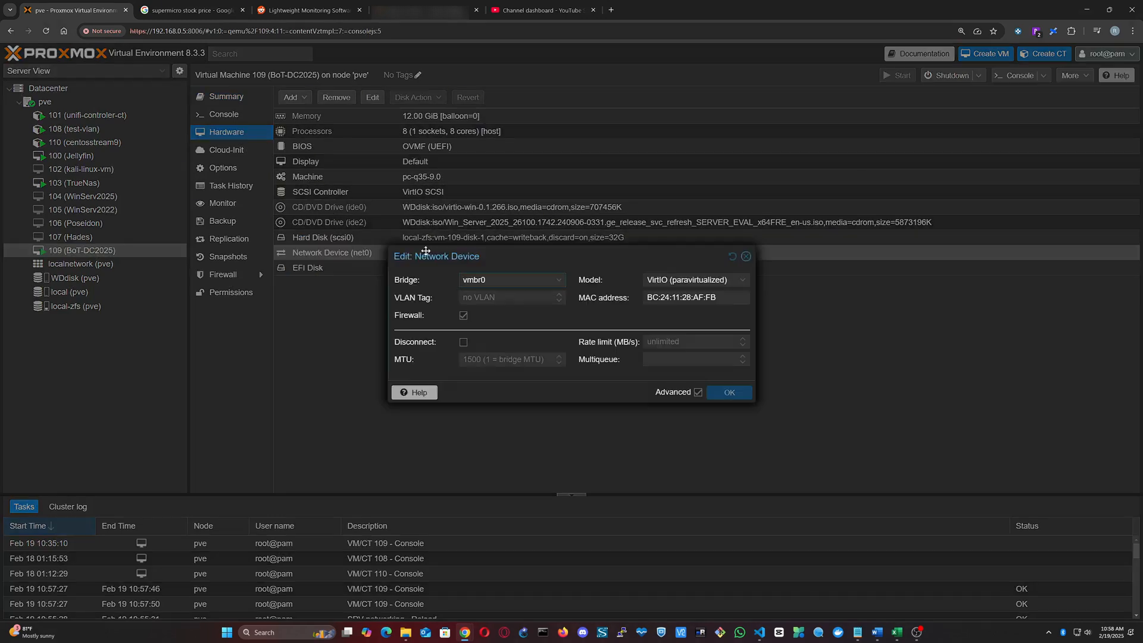
left_click(559, 281)
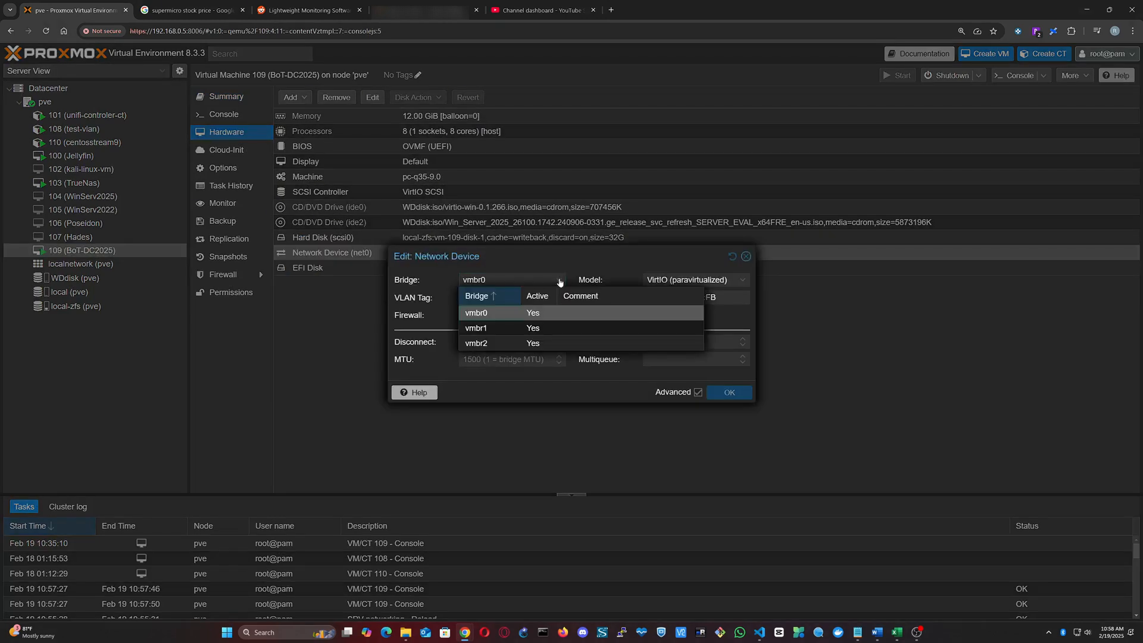
left_click(530, 345)
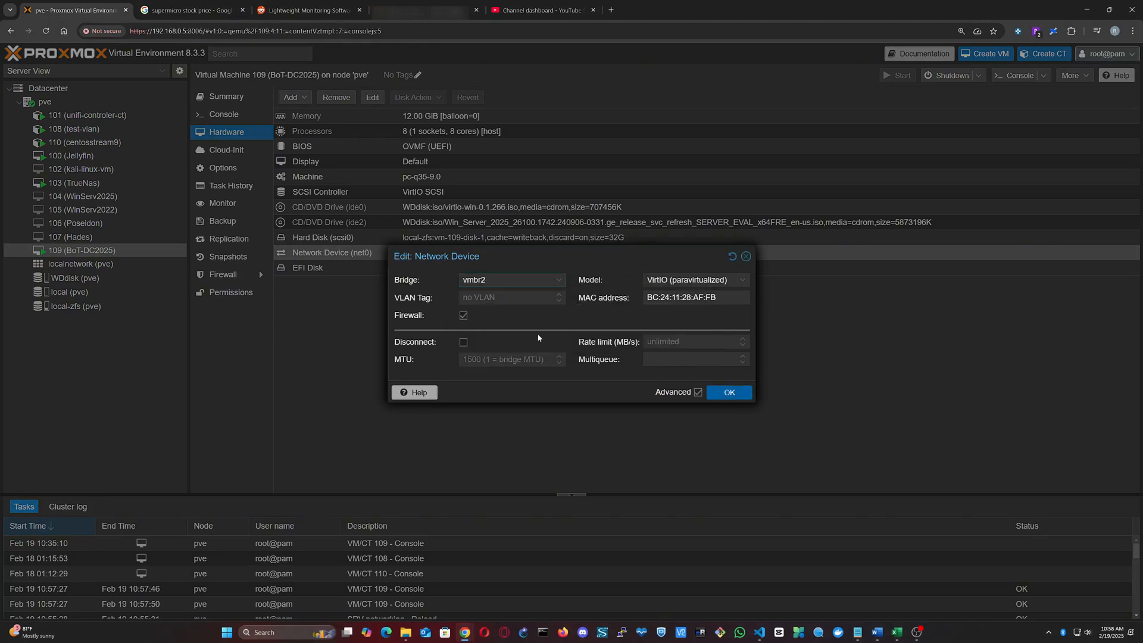
left_click(728, 392)
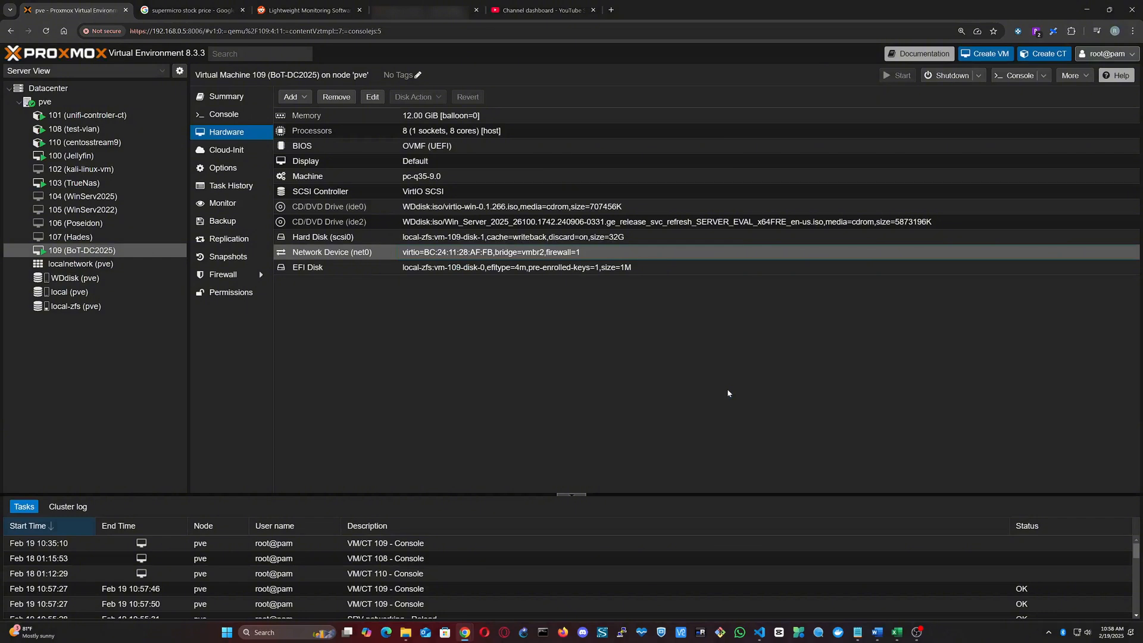
Step: Open the console of virtual machine 109 and bring up the Ethernet page of its Windows network settings
left_click(1015, 76)
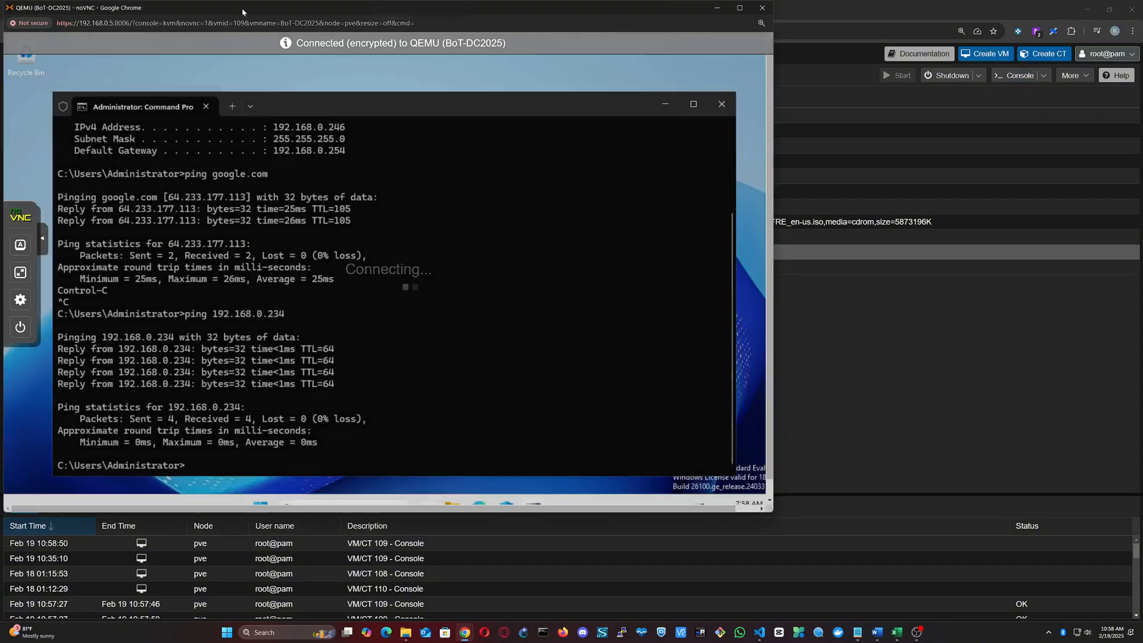
left_click_drag(241, 8, 411, 54)
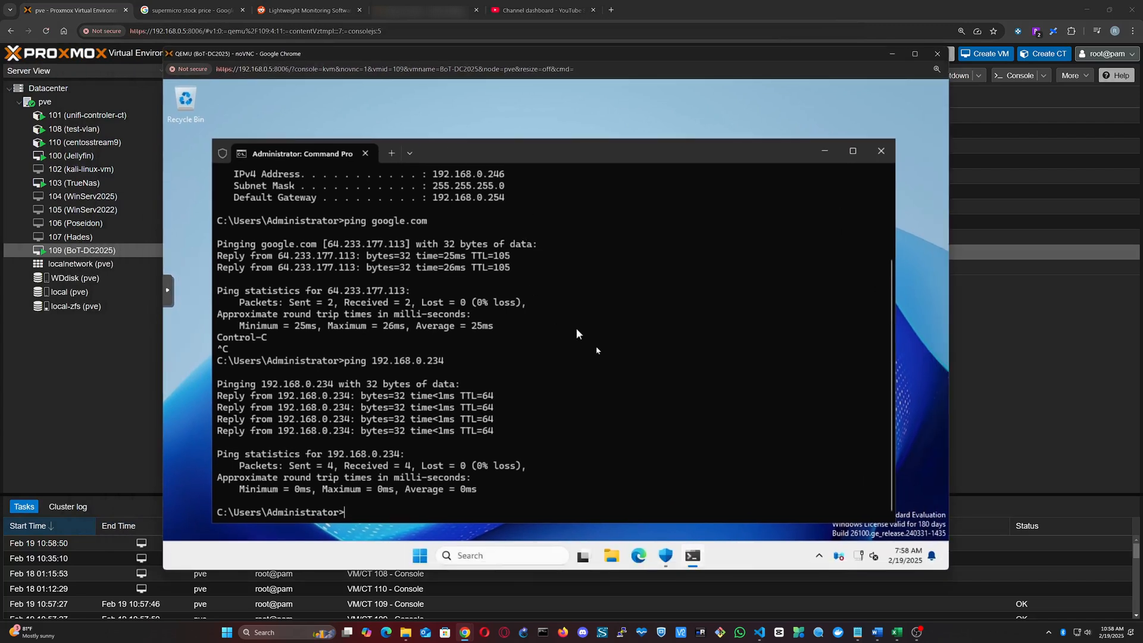
mouse_move(859, 559)
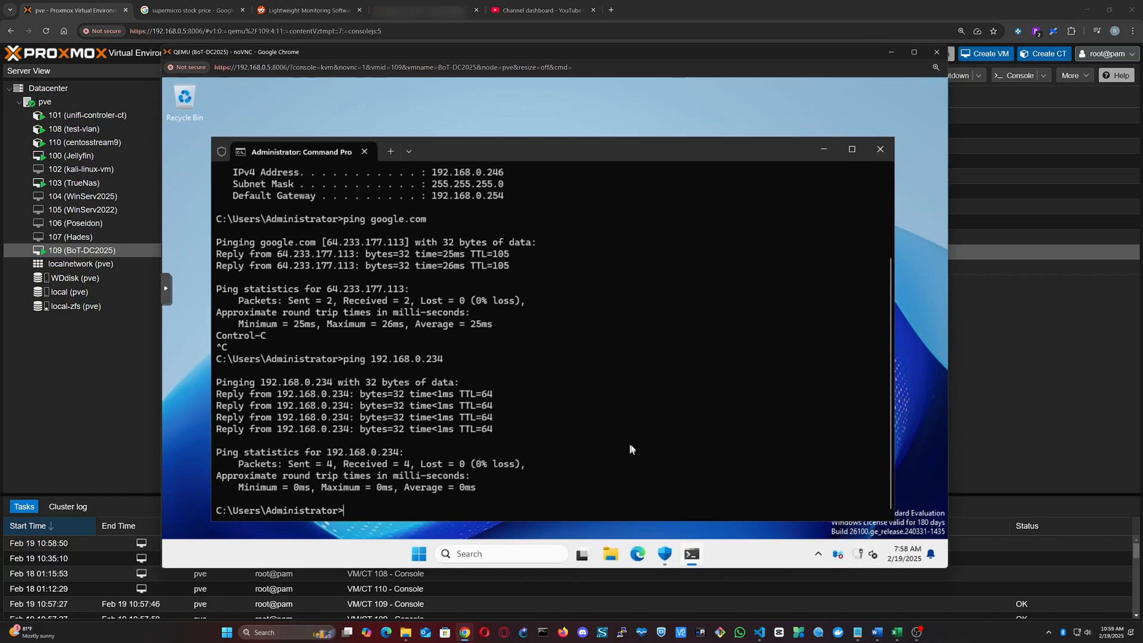
left_click(856, 555)
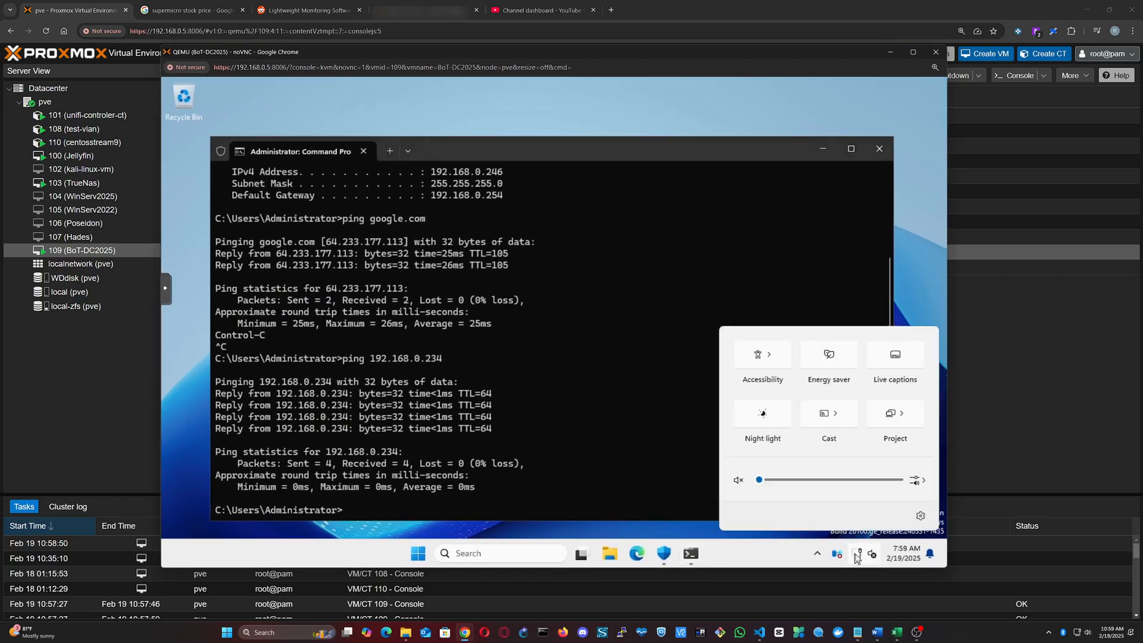
right_click(856, 557)
left_click(851, 521)
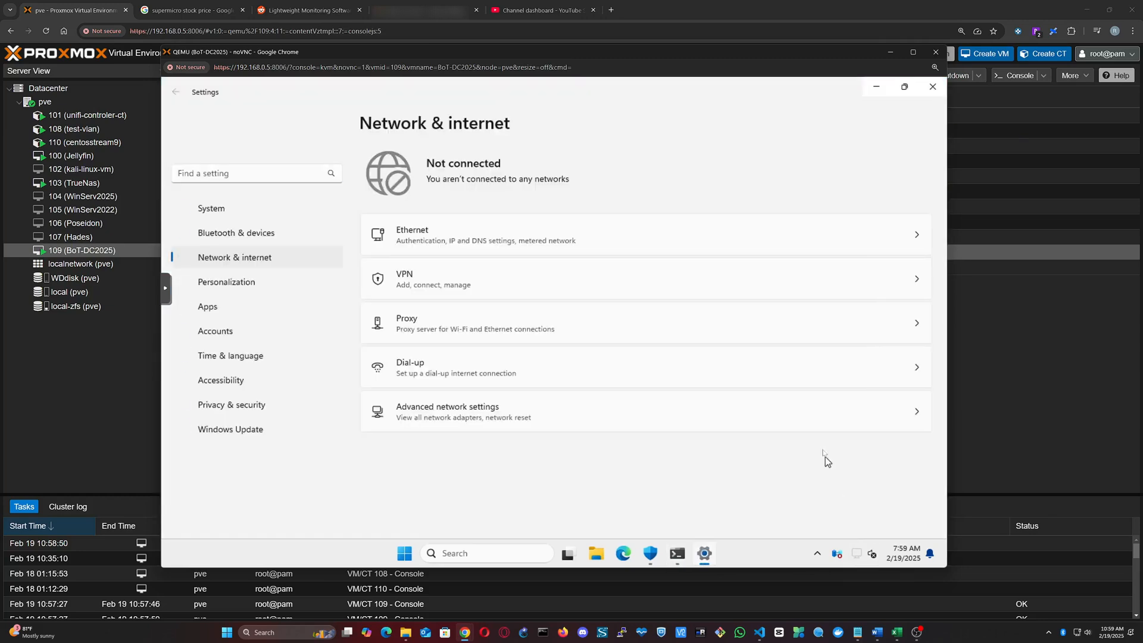
left_click(687, 251)
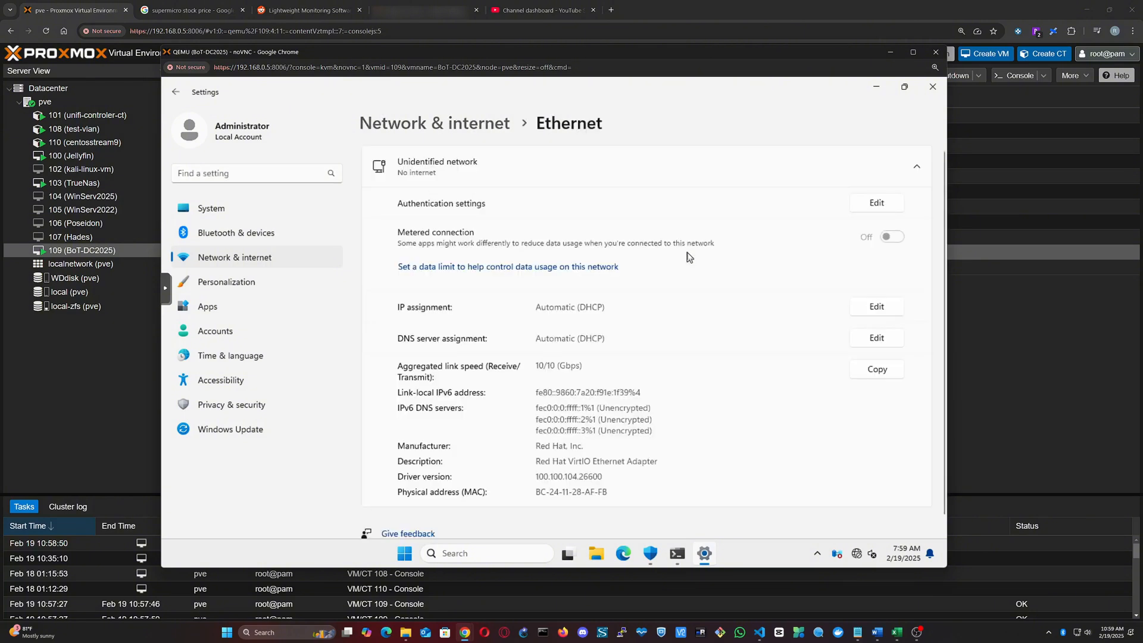
Step: Set the Ethernet adapter's manual IPv4 configuration to address 192.168.20.1, subnet mask 255.255.255.0, gateway 192.168.20.5 and preferred DNS 8.8.8.8
left_click(875, 309)
left_click(551, 292)
left_click(487, 315)
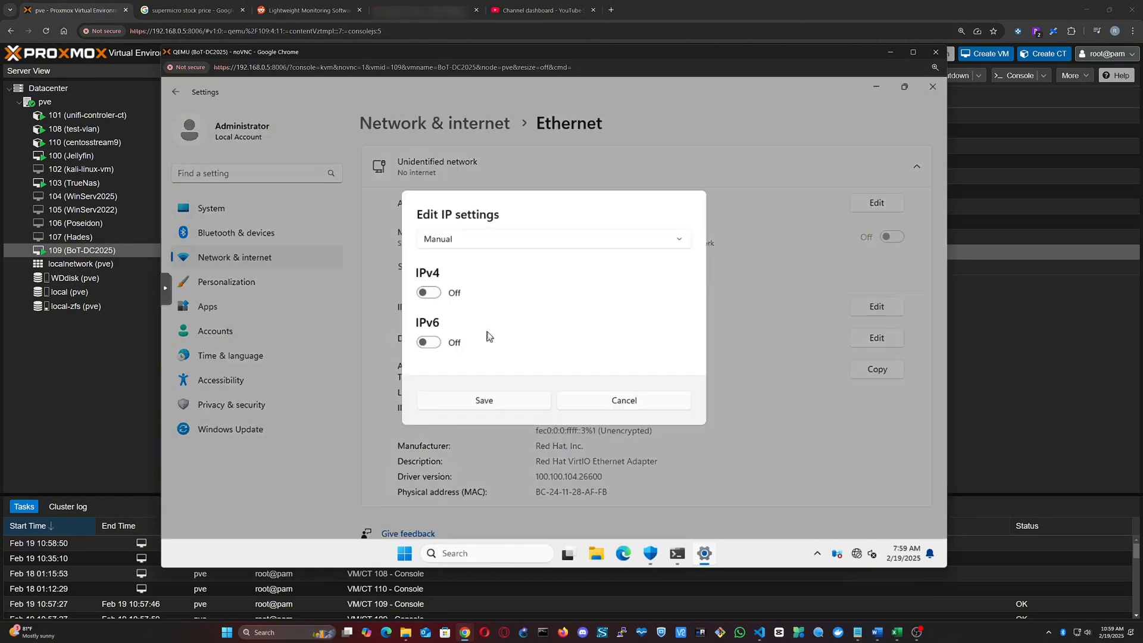
left_click(430, 298)
left_click(485, 225)
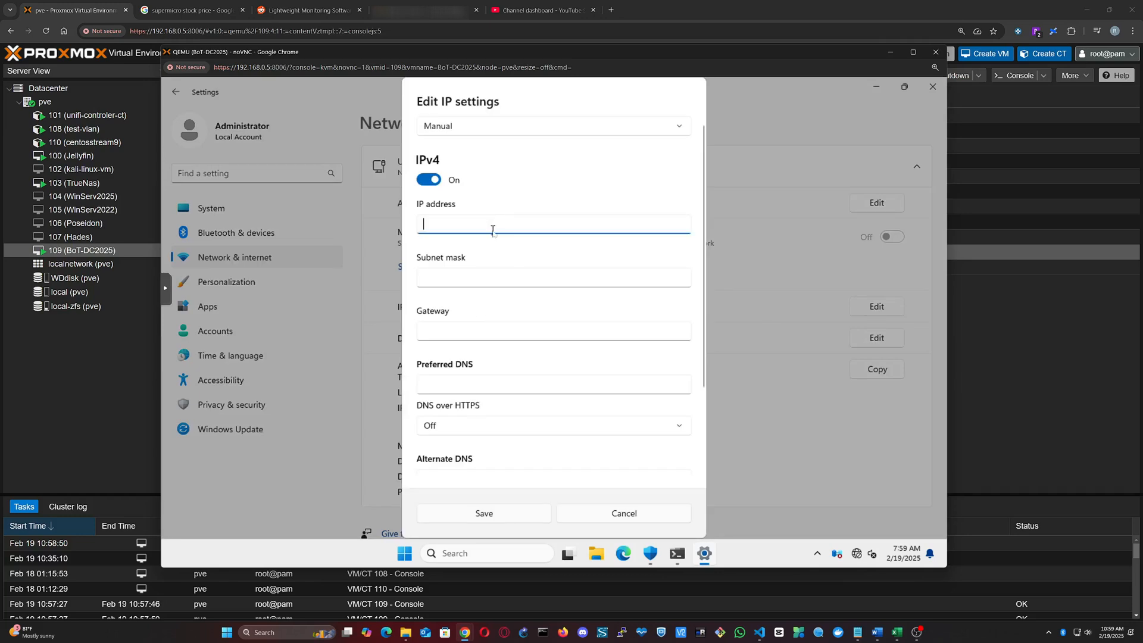
type("192.168.20.1")
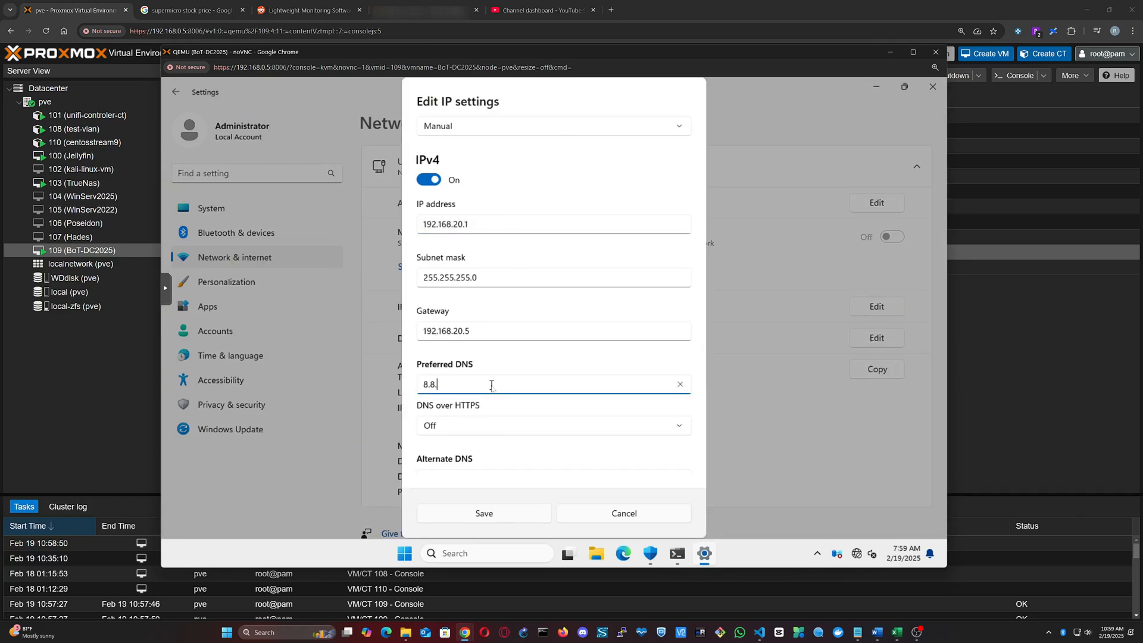
type("8.8.8")
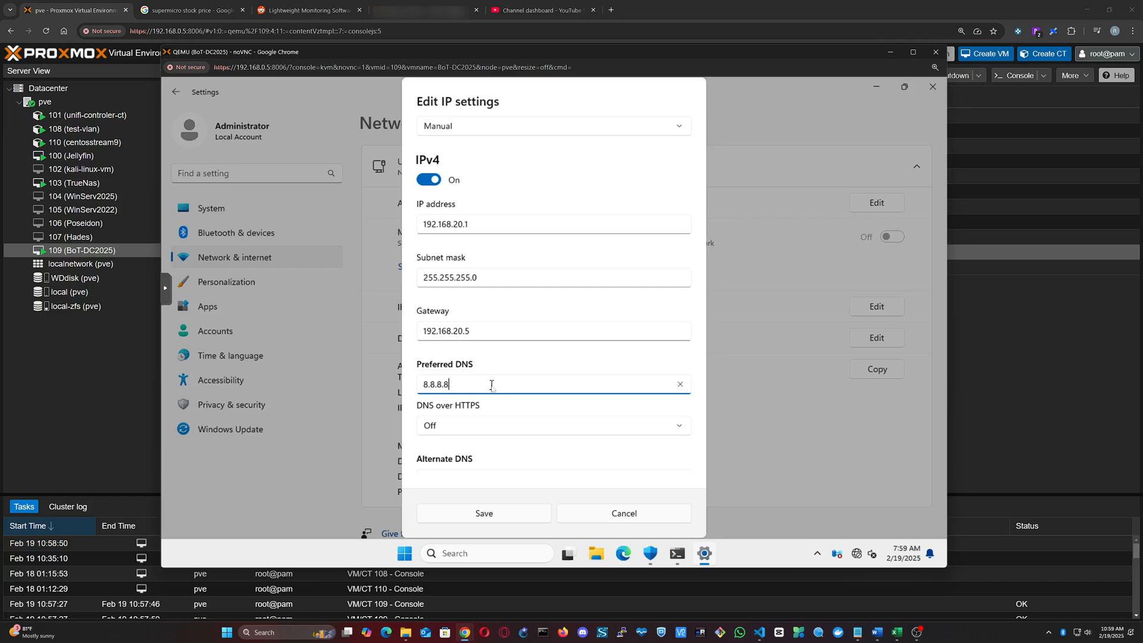
left_click(508, 513)
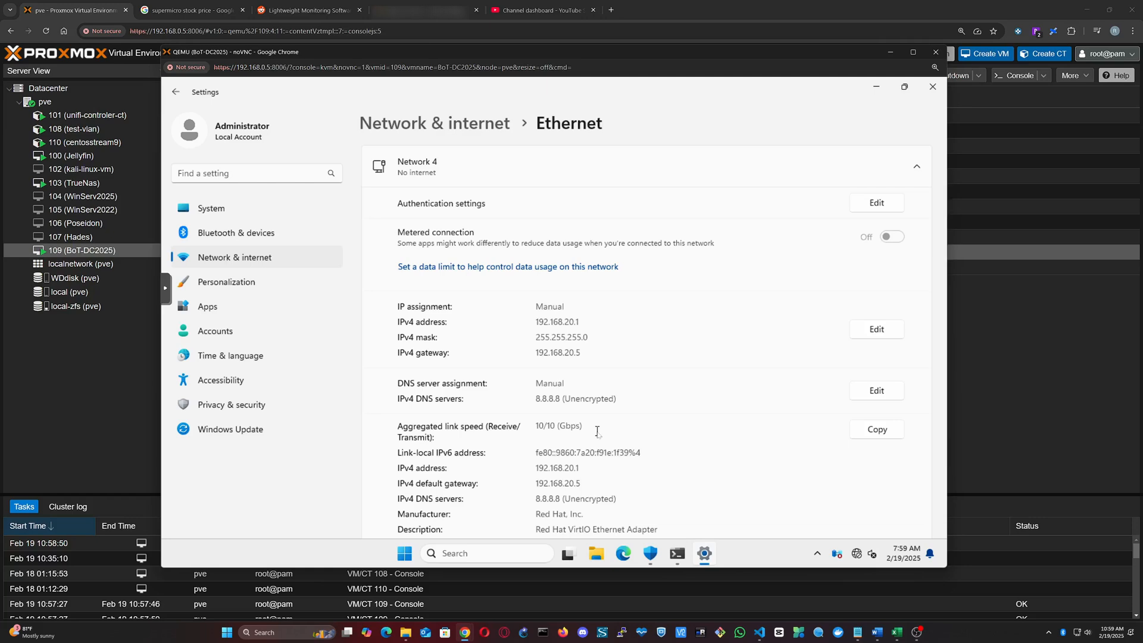
scroll(597, 431, "down", 3)
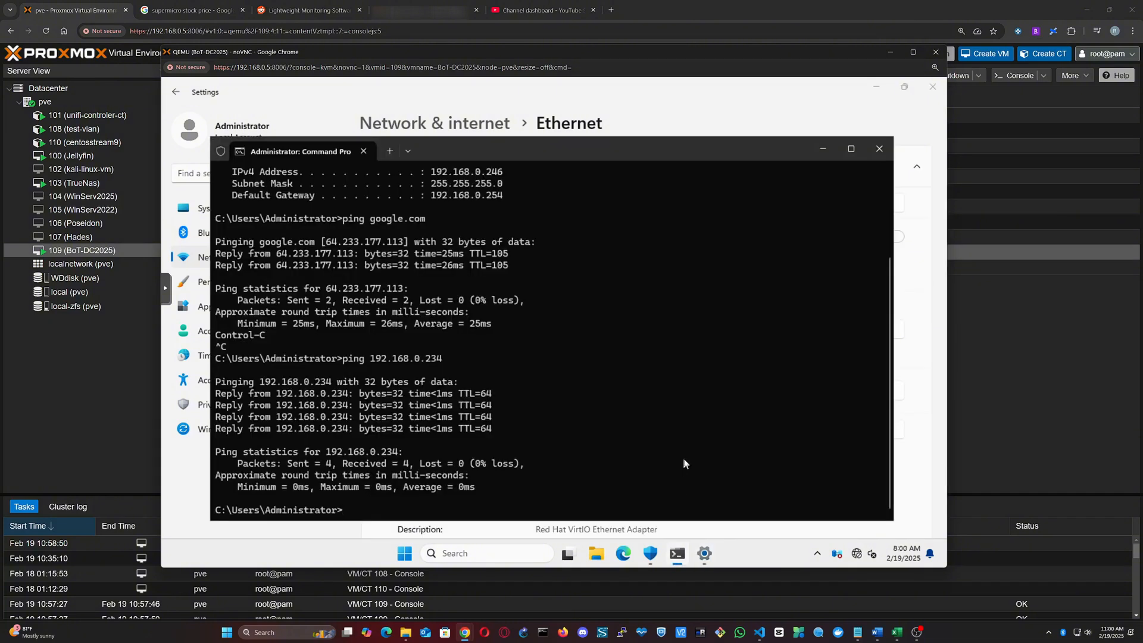
Step: Clear the Command Prompt in virtual machine 109 and ping google.com
type("cls")
key("Return")
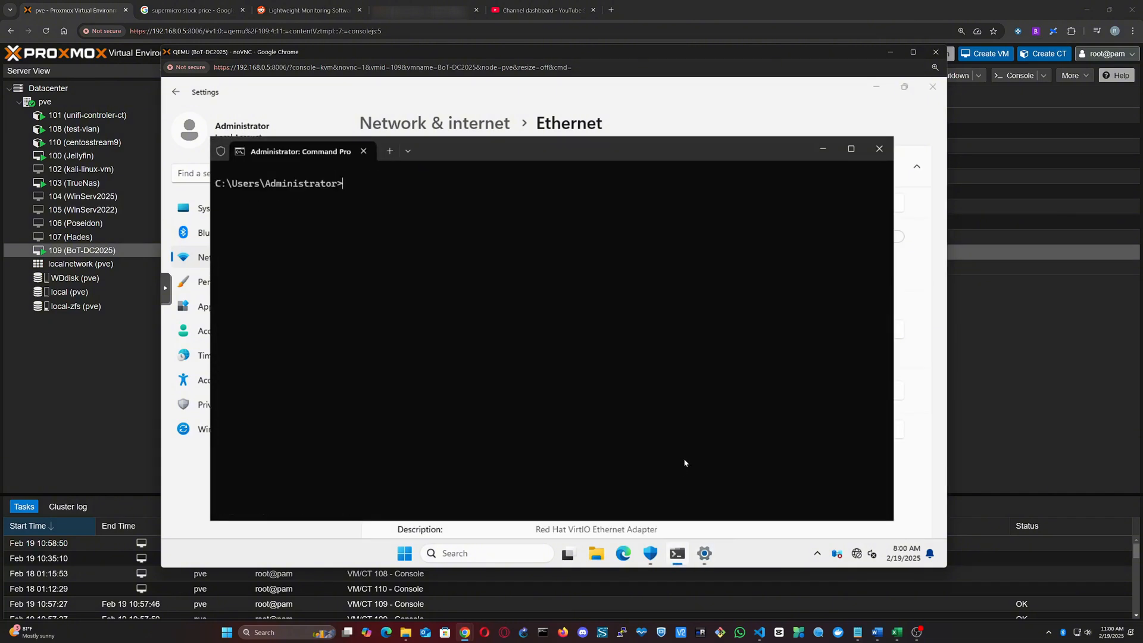
type("ping google.com")
key("Return")
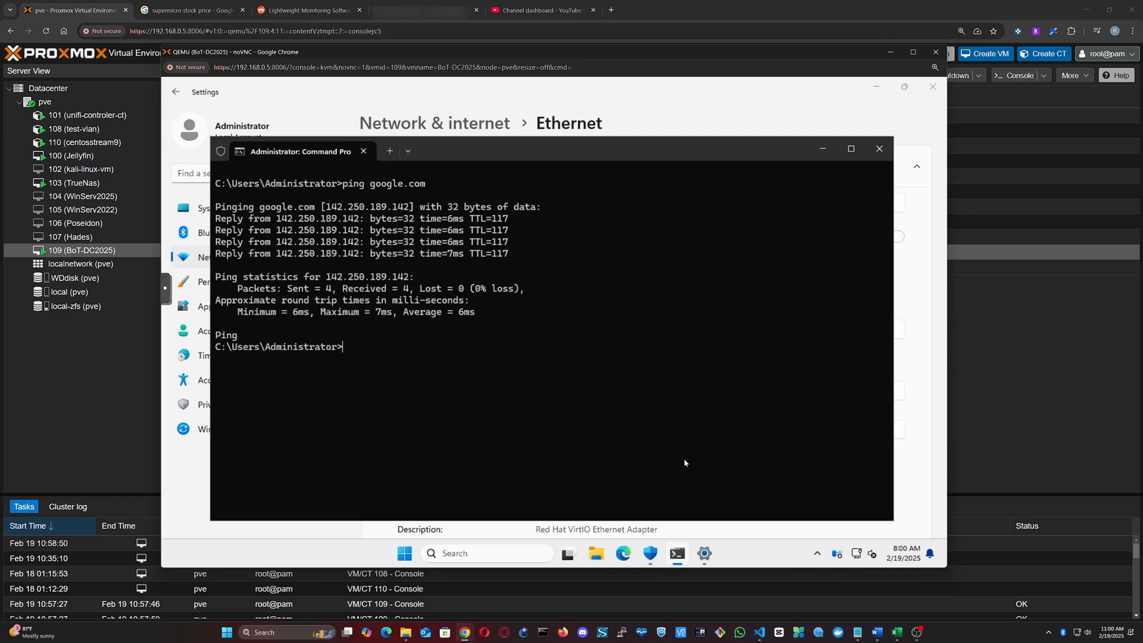
Step: Ping 192.168.0.234 from virtual machine 109, stopping it after a couple of replies
type("ping 192.168.0.234")
key("Return")
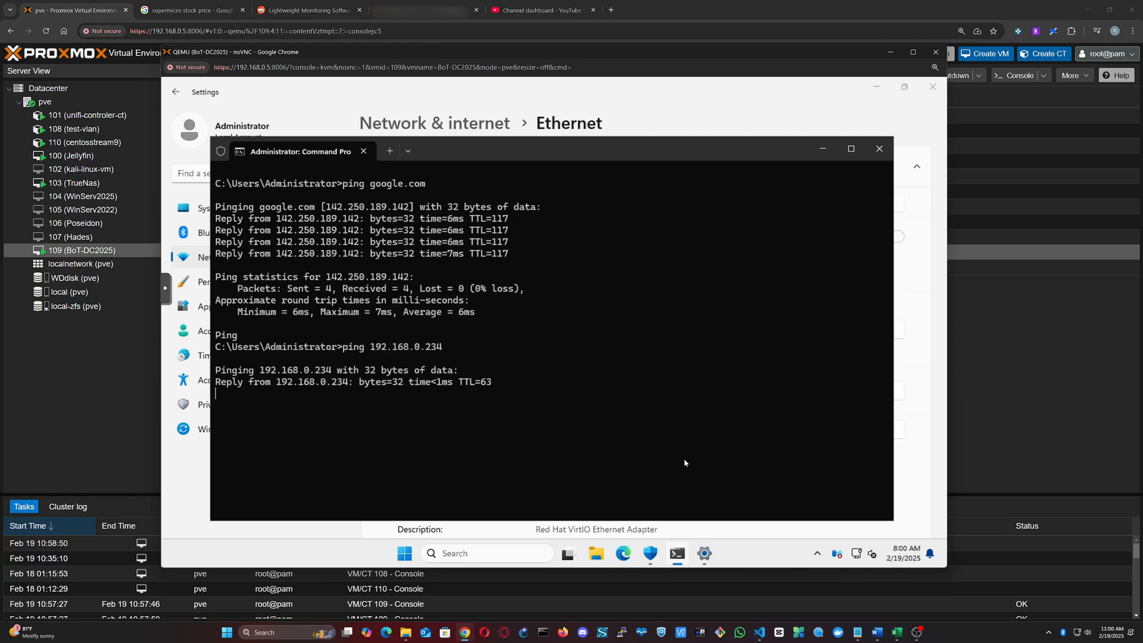
key("ctrl+c")
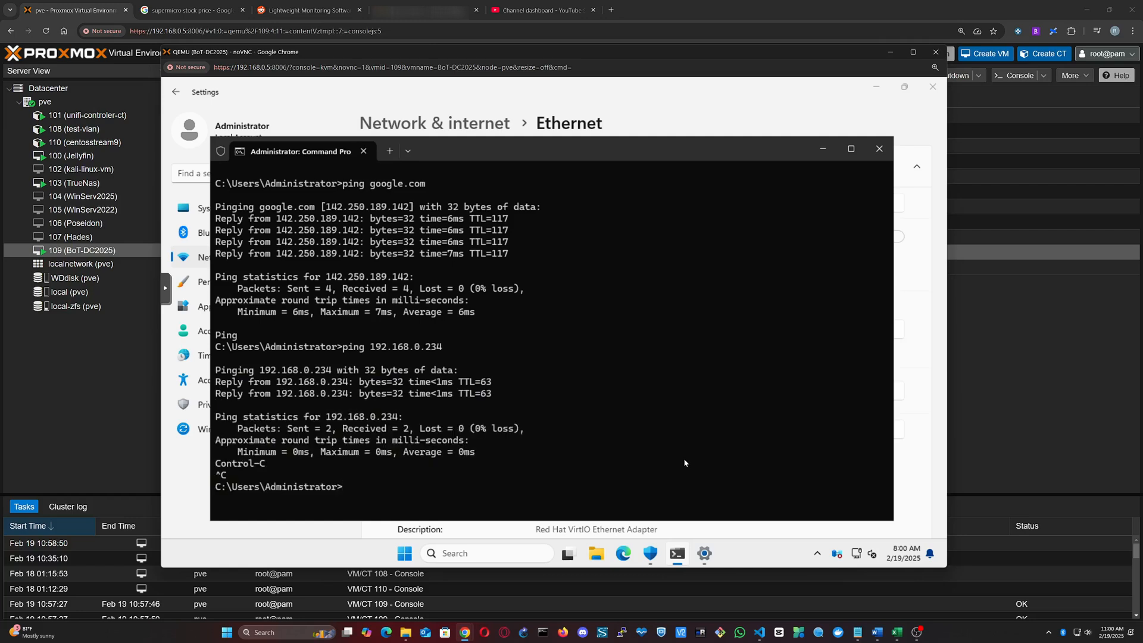
Step: Ping the vmbr2 gateway address 192.168.20.5 from virtual machine 109
type("piun")
key("BackSpace")
key("BackSpace")
type("g")
key("BackSpace")
type("ng 192.168.20.5")
key("Return")
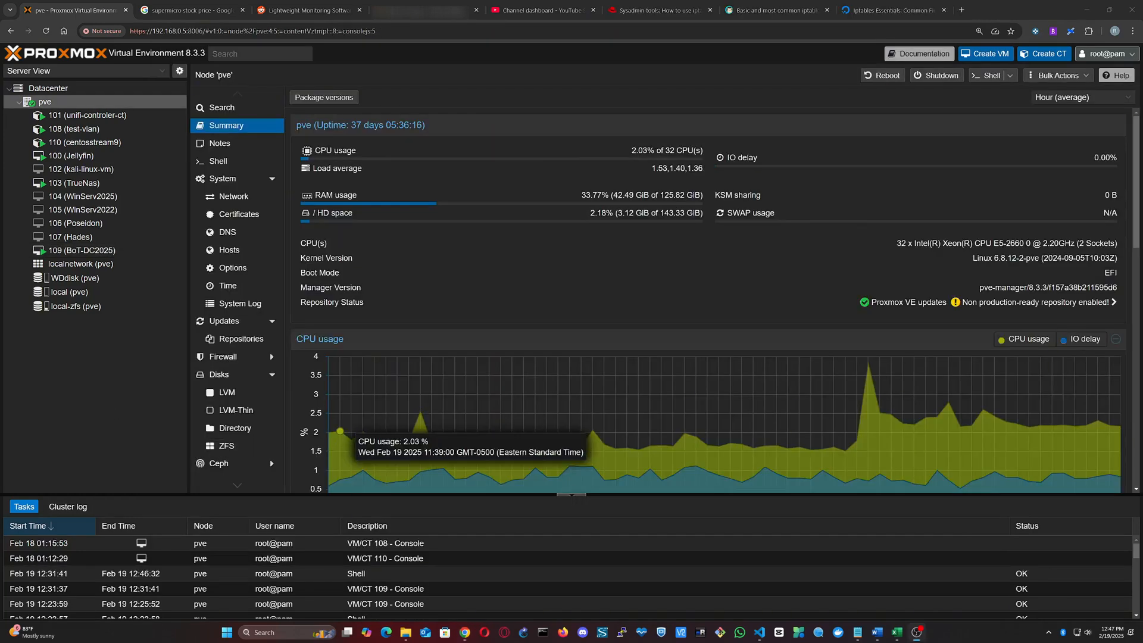
Step: In pve's shell, insert iptables FORWARD rules between vmbr2 and vmbr0: accept RELATED,ESTABLISHED both ways, drop destinations 192.168.20.0/24 and 192.168.0.0/24, accept other vmbr2-to-vmbr0 traffic
left_click(225, 162)
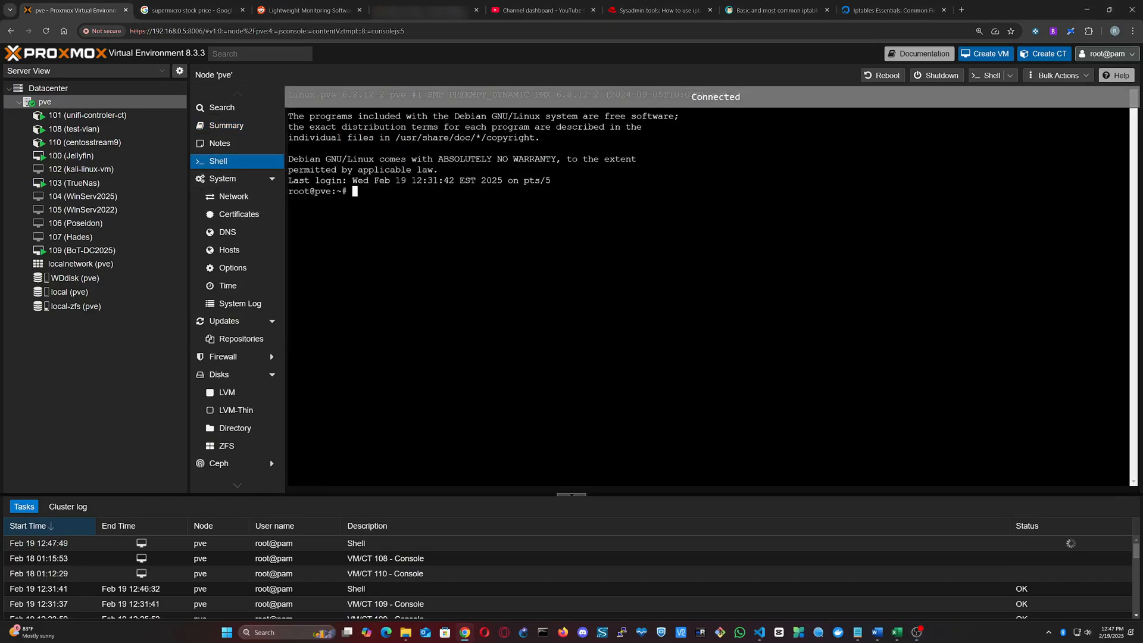
right_click(462, 280)
left_click(502, 393)
key("Return")
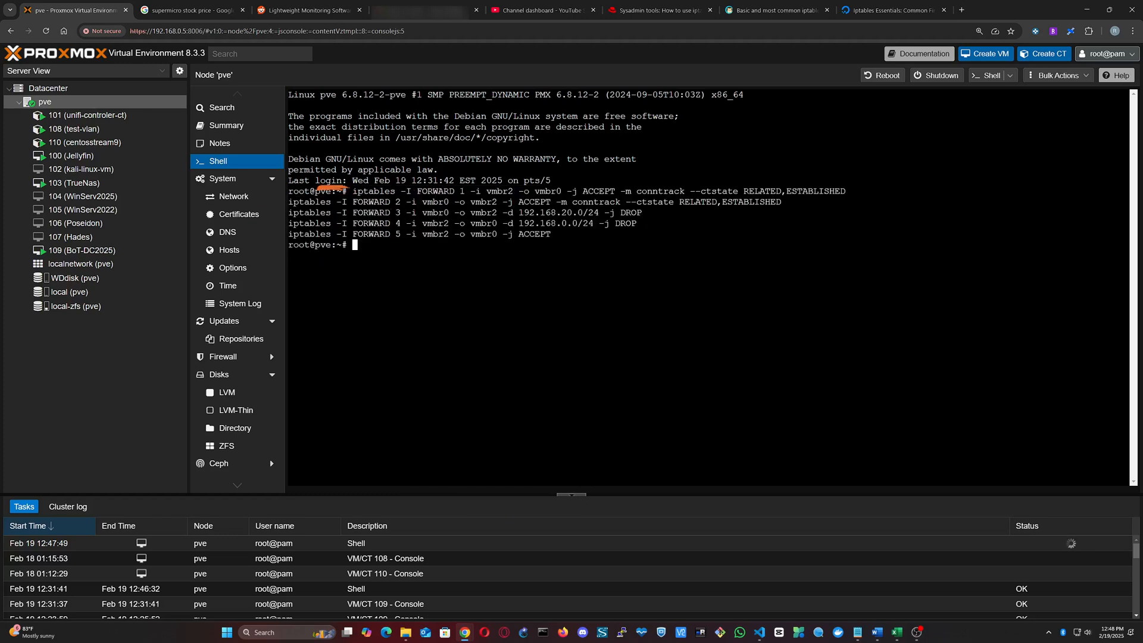
Step: Save the current firewall rules by running iptables-save > /etc/iptables/rules.v4 in the node shell
key("alt+Tab")
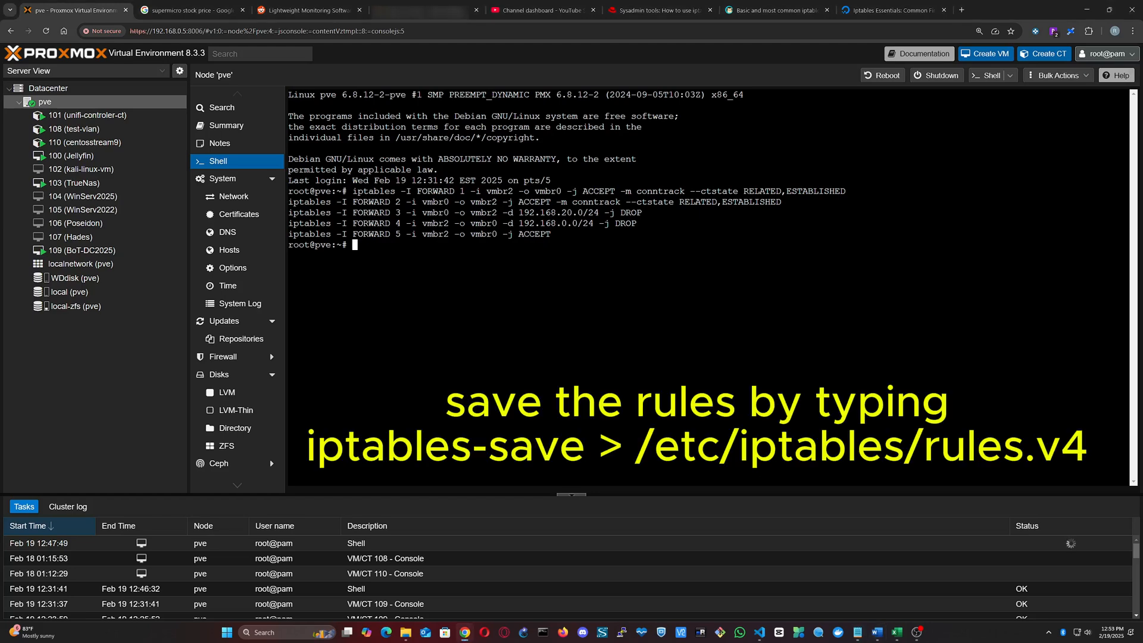
right_click(502, 335)
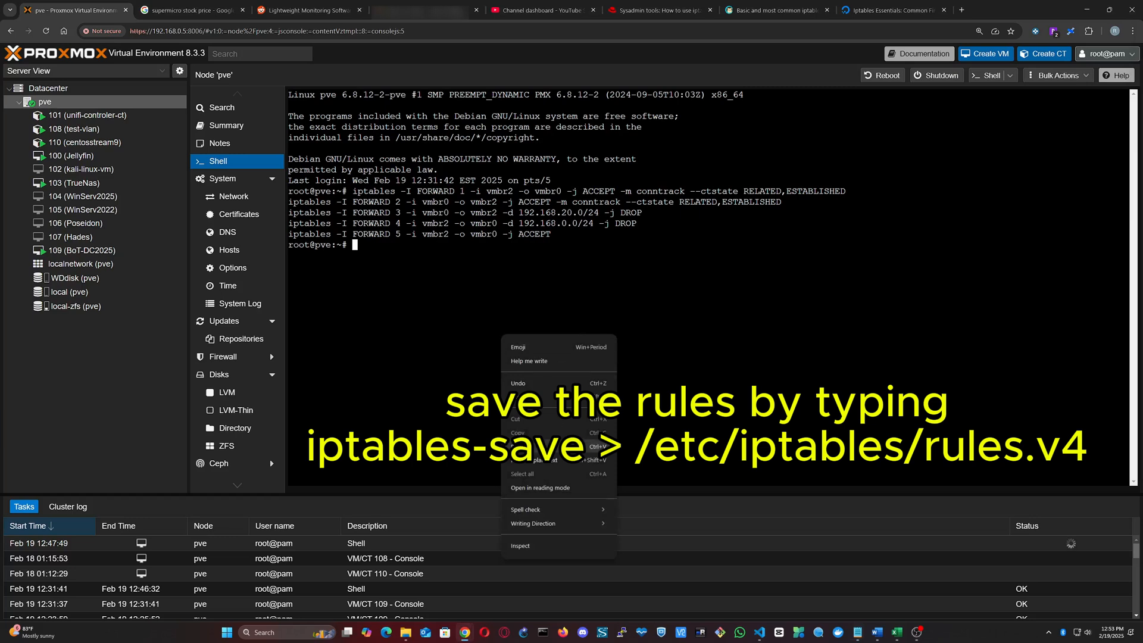
left_click(523, 396)
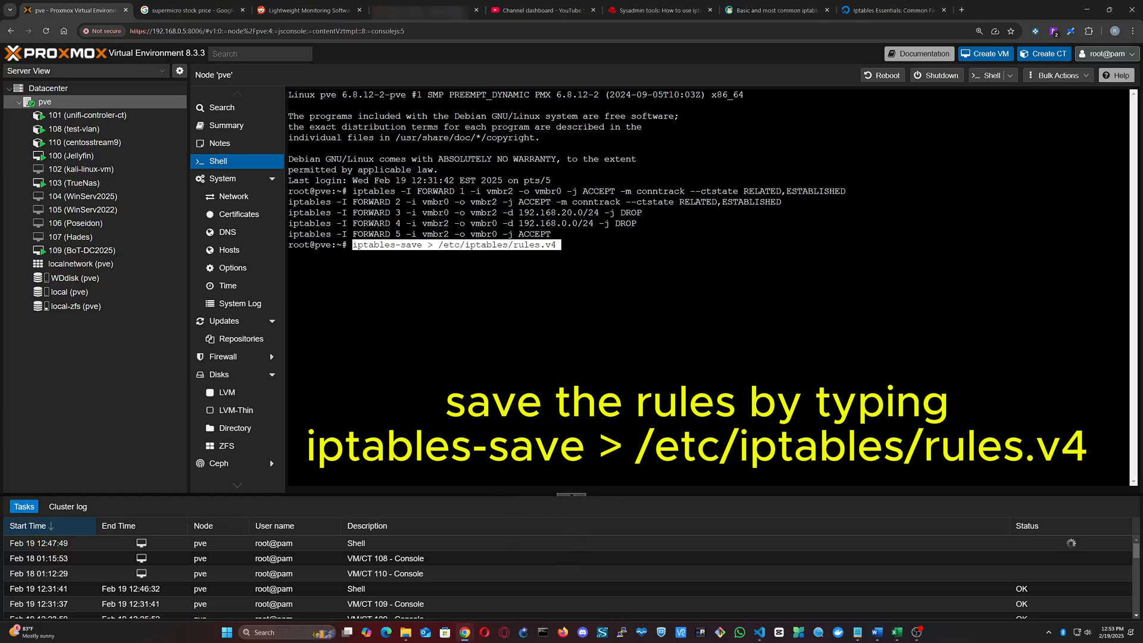
key("Return")
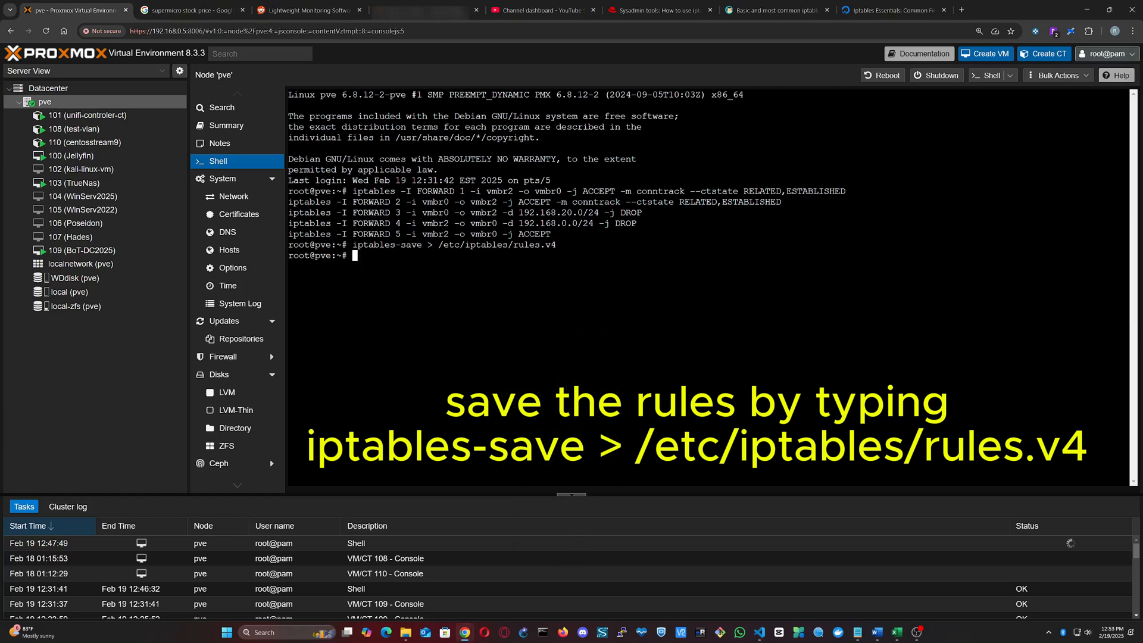
Step: Restart the service with systemctl restart iptables and make the rules persistent with netfilter-persistent save
key("alt+Tab")
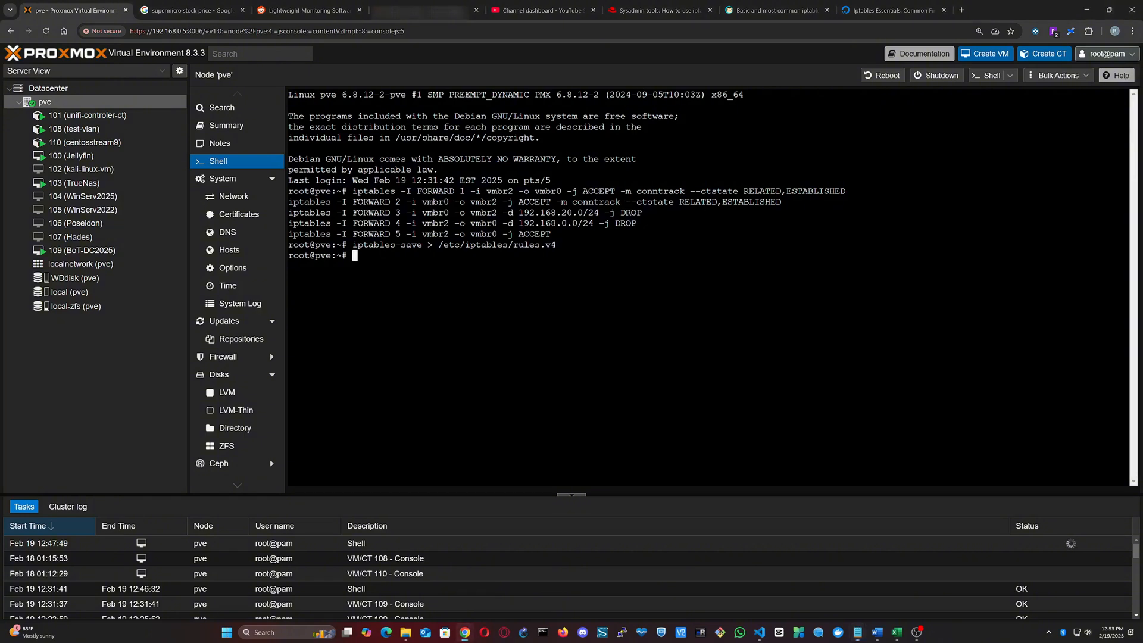
right_click(801, 344)
left_click(842, 453)
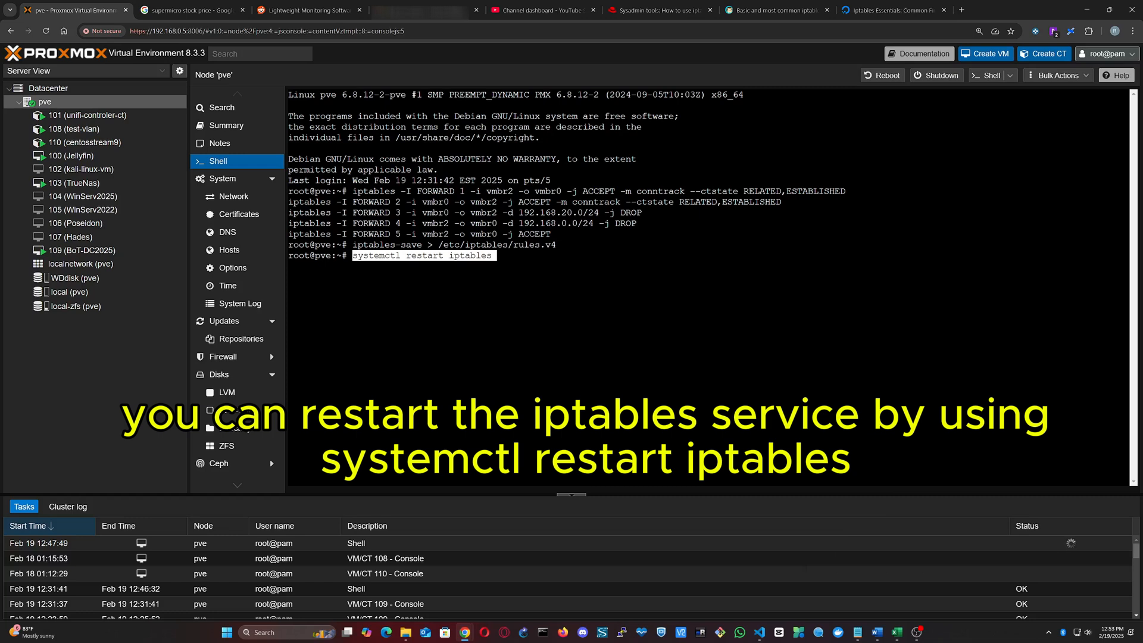
key("Return")
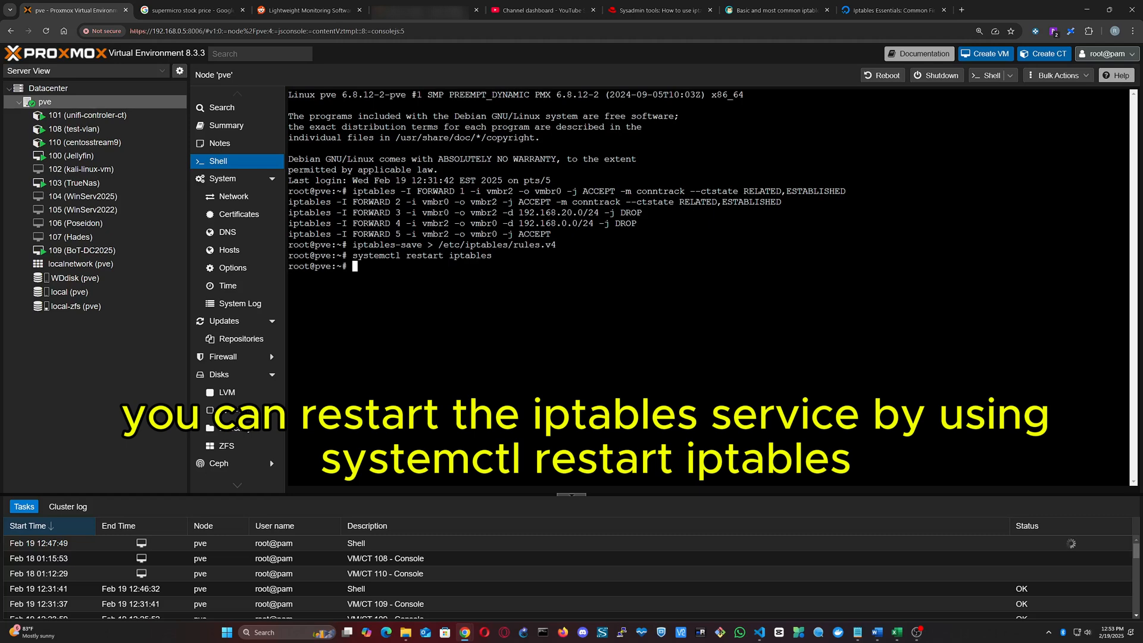
key("ctrl+v")
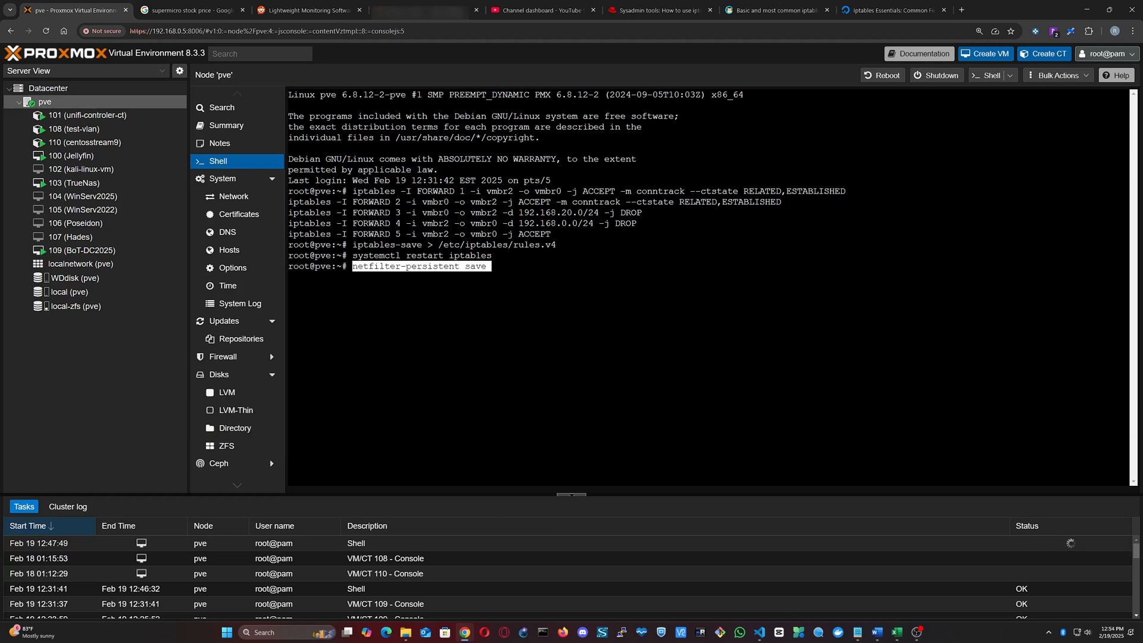
key("Return")
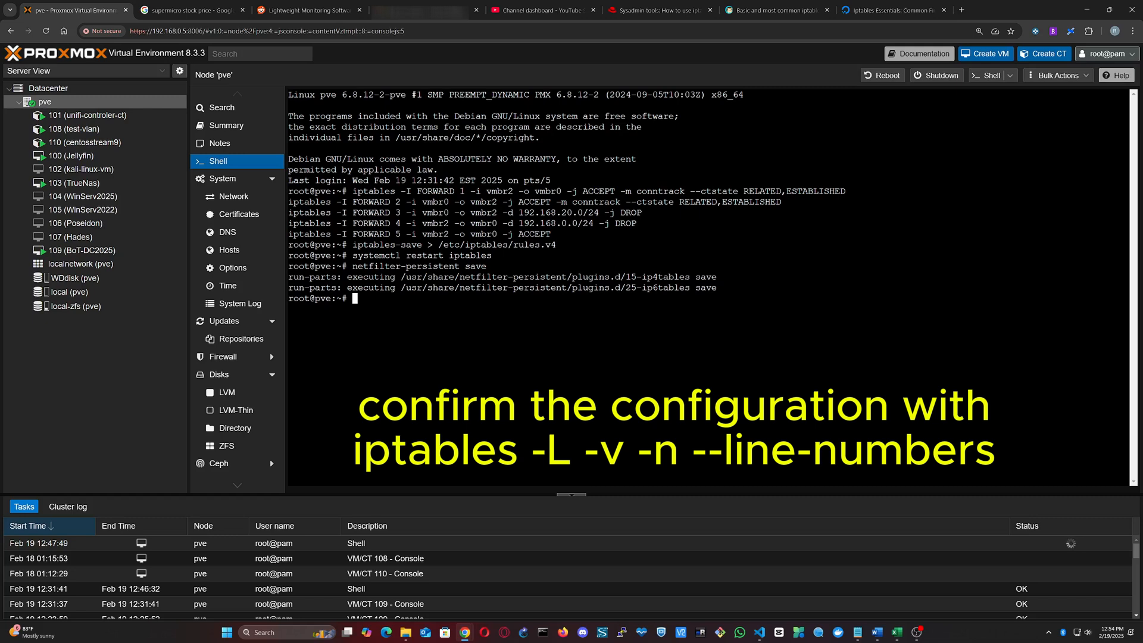
Step: Run iptables -L -v -n --line-numbers in the node shell and highlight the five FORWARD chain rules
key("ctrl+v")
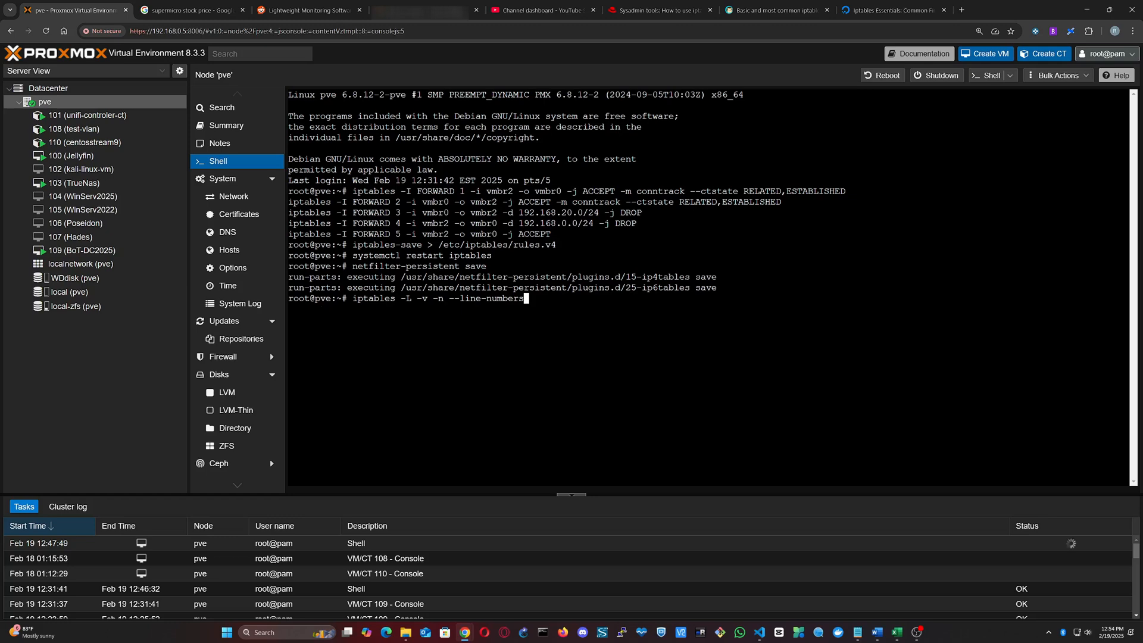
key("Return")
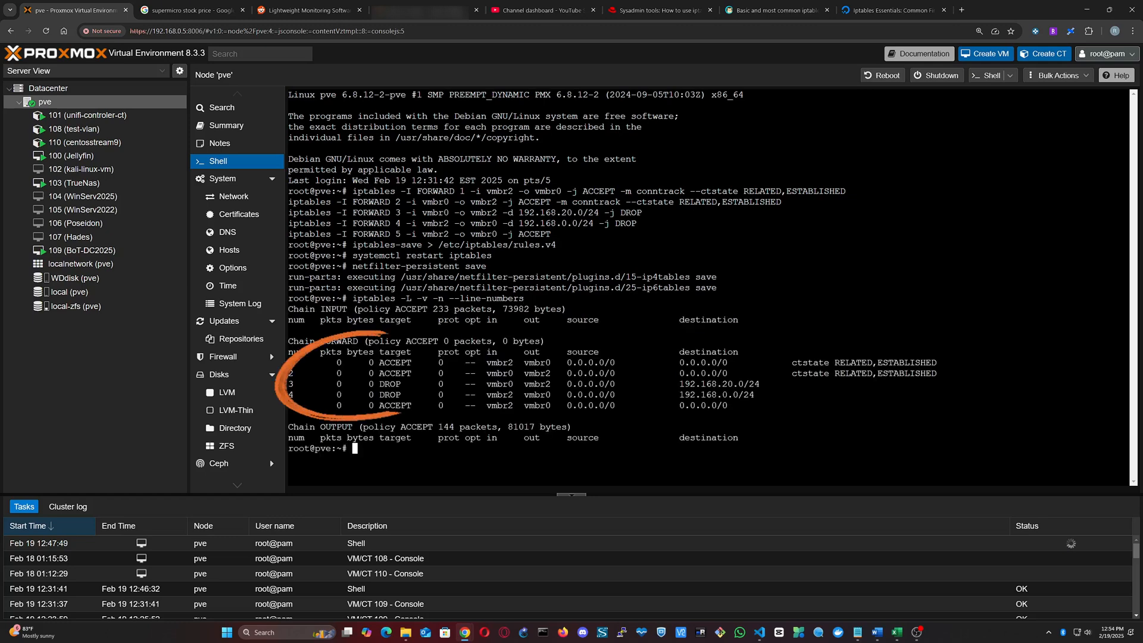
mouse_move(289, 362)
left_mouse_down()
mouse_move(410, 384)
mouse_move(804, 415)
mouse_move(812, 406)
left_mouse_up()
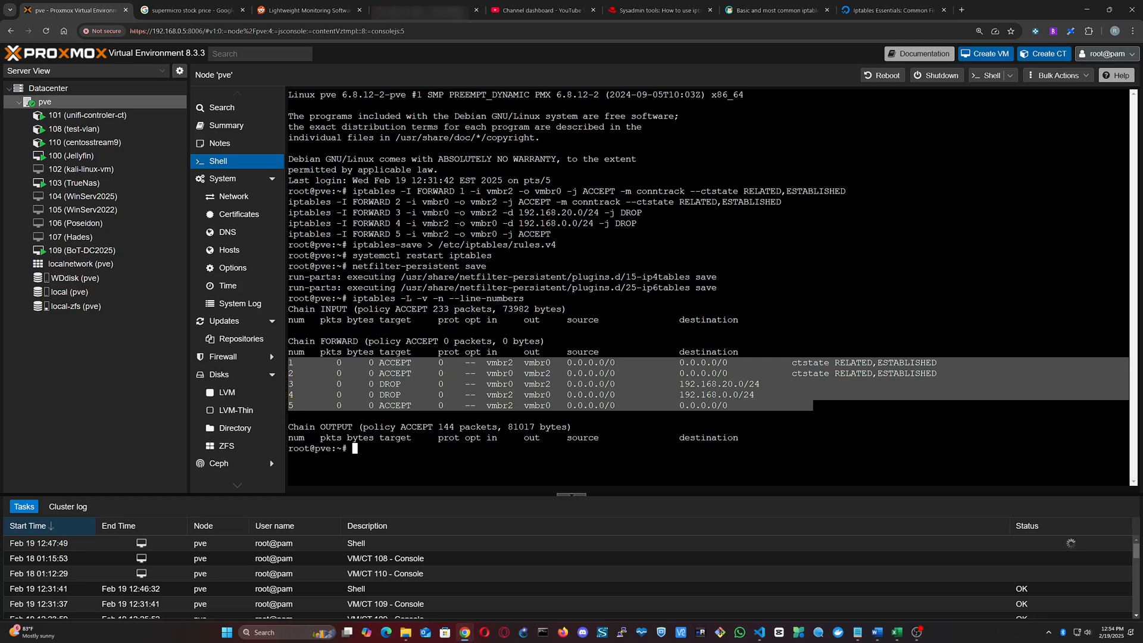
Step: Open virtual machine 109's console and ping google.com from its command prompt to test internet access
left_click(105, 251)
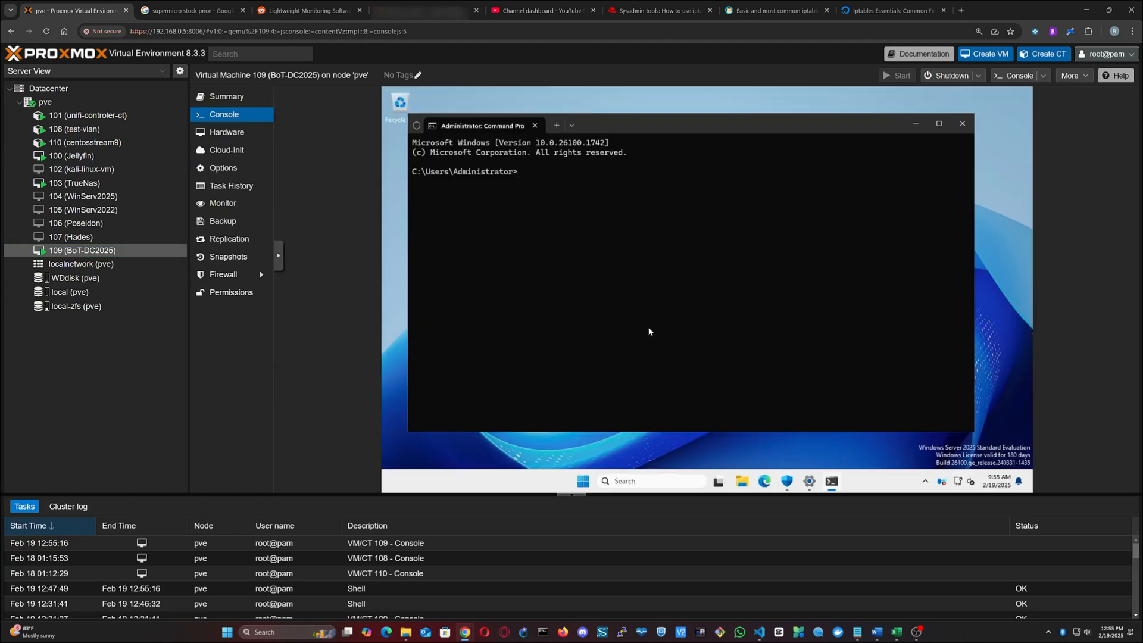
type("ping google.com")
key("Return")
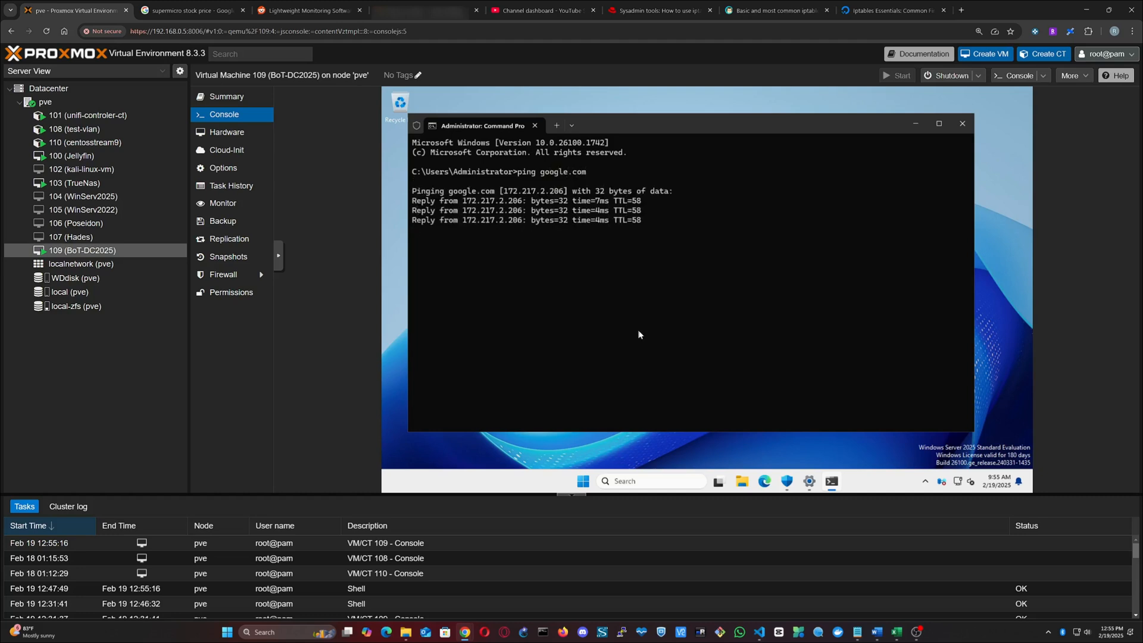
Step: Ping the main LAN address 192.168.0.234 from virtual machine 109
type("pin")
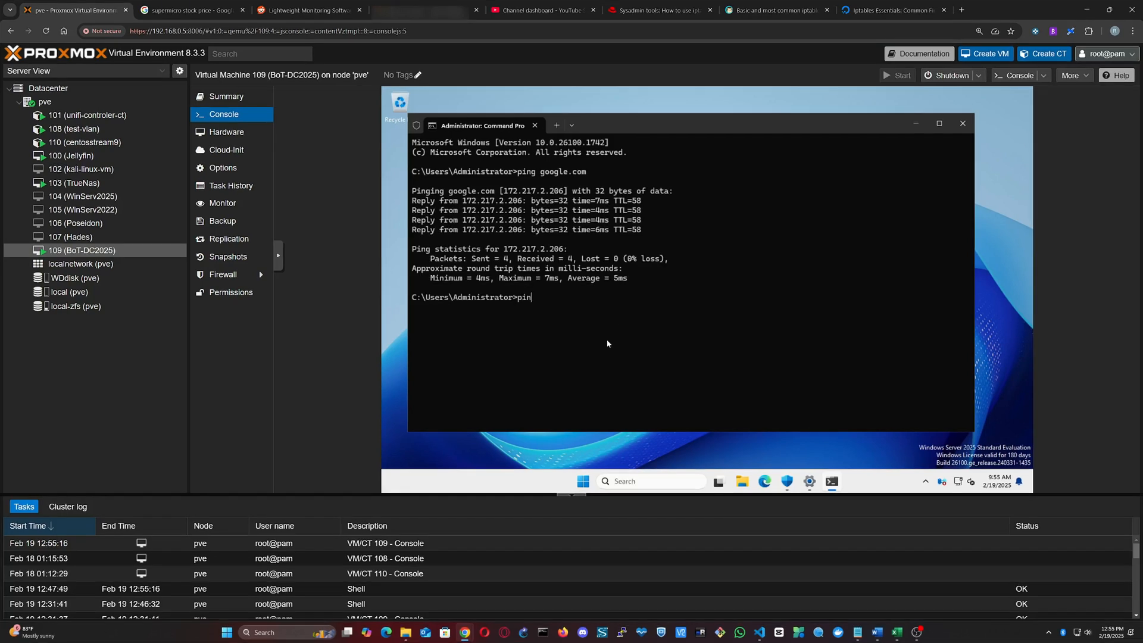
type("g 192.168.0.234")
key("Return")
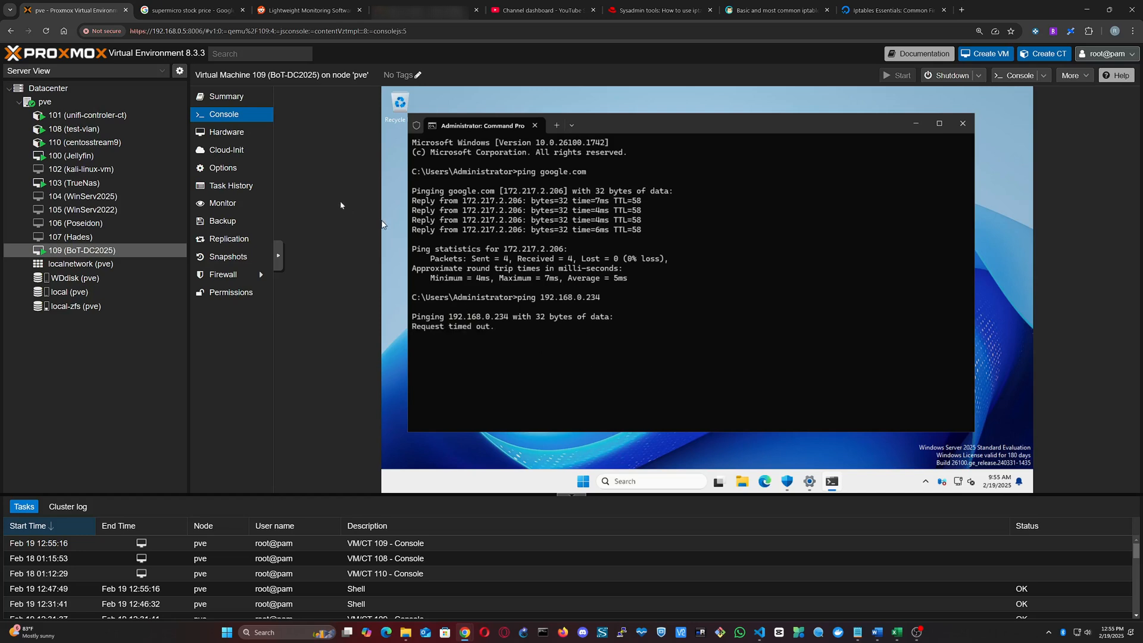
Step: Open container 108's (test-vlan) console, run ip a, and check the eth0 IPv4 address
left_click(95, 130)
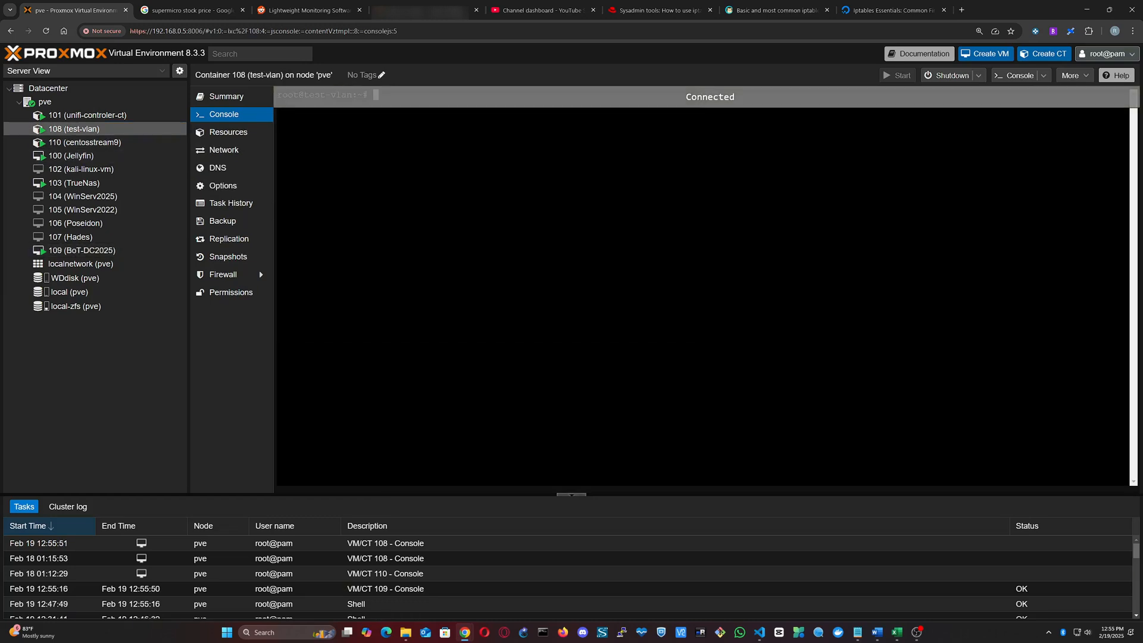
type("ip a")
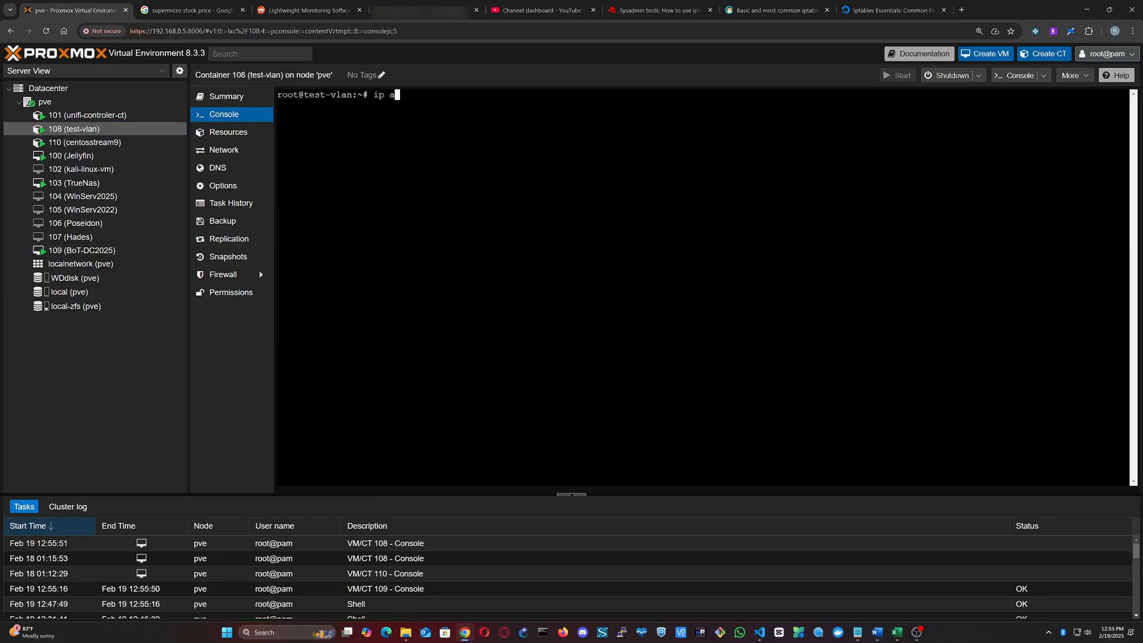
key("Return")
left_click_drag(331, 191, 394, 191)
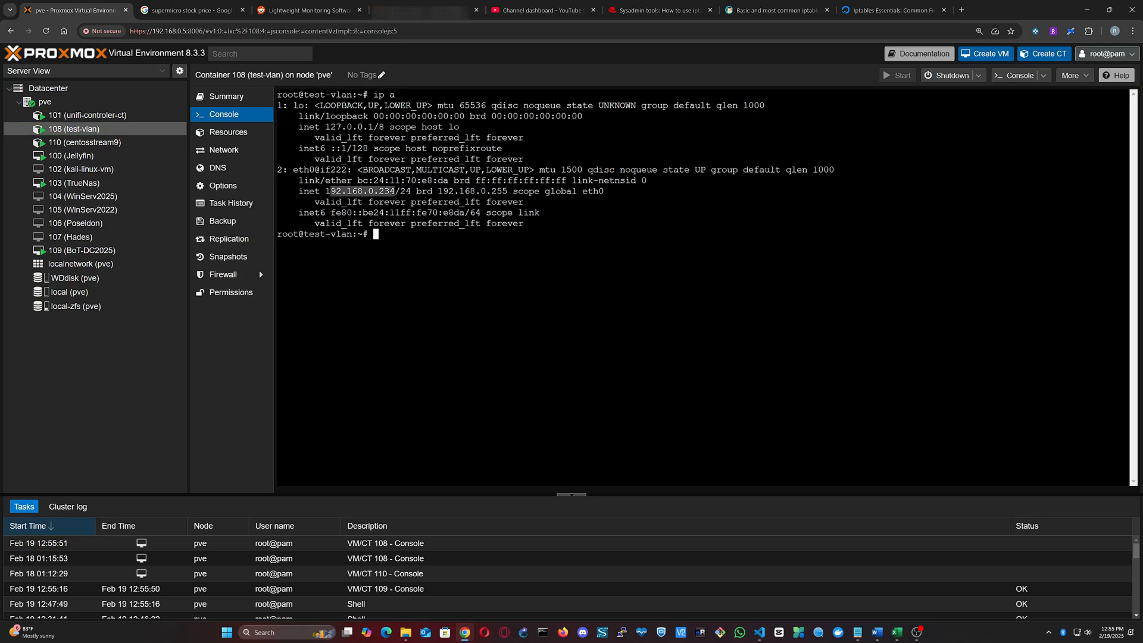
left_click(394, 191)
Step: Ping 192.168.20.1 from container 108 to test access to the isolated network
type("ing 192.168.")
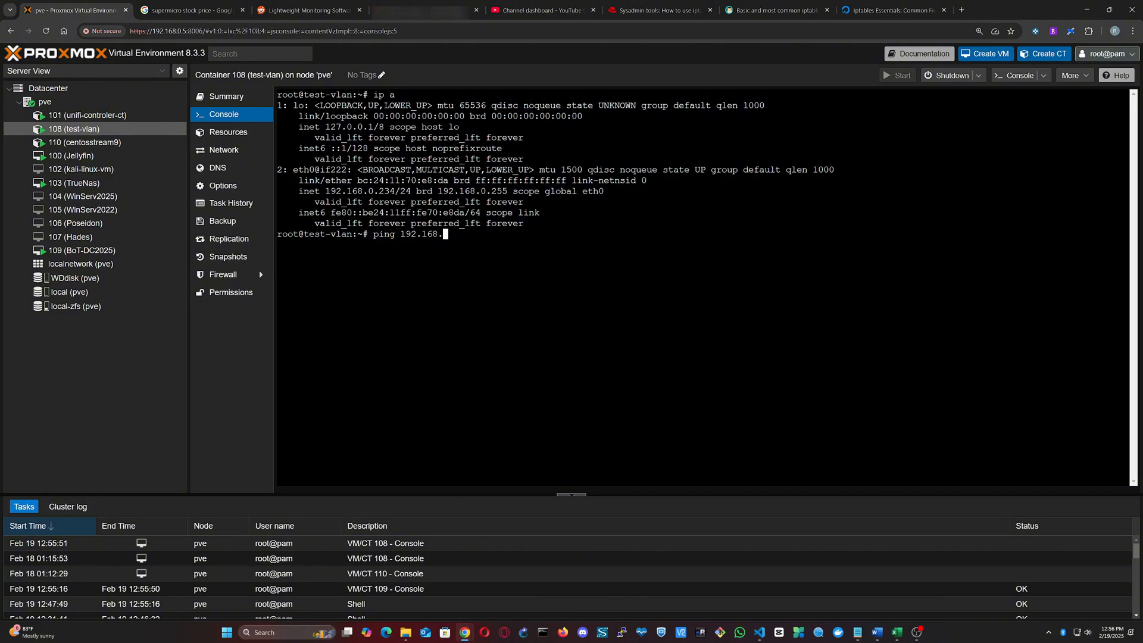
type("20.1")
key("Return")
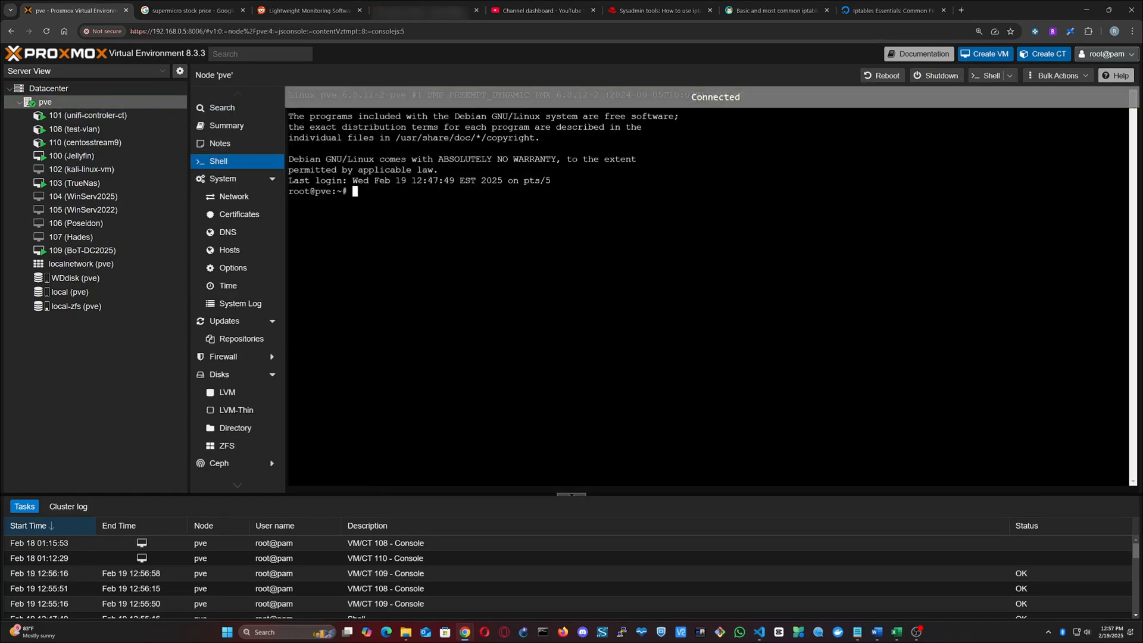
Step: In pve's shell, list the rules again with iptables -L -v -n --line-numbers and highlight the FORWARD entries to review their packet counters
type("iptables -L -v -n --line-numbers")
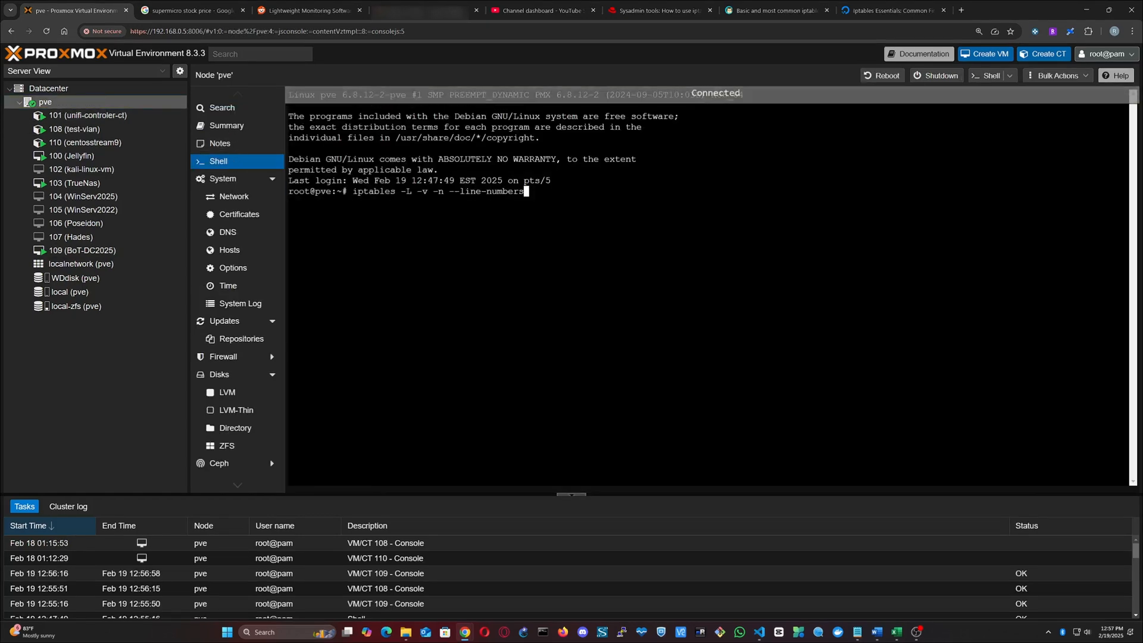
key("Return")
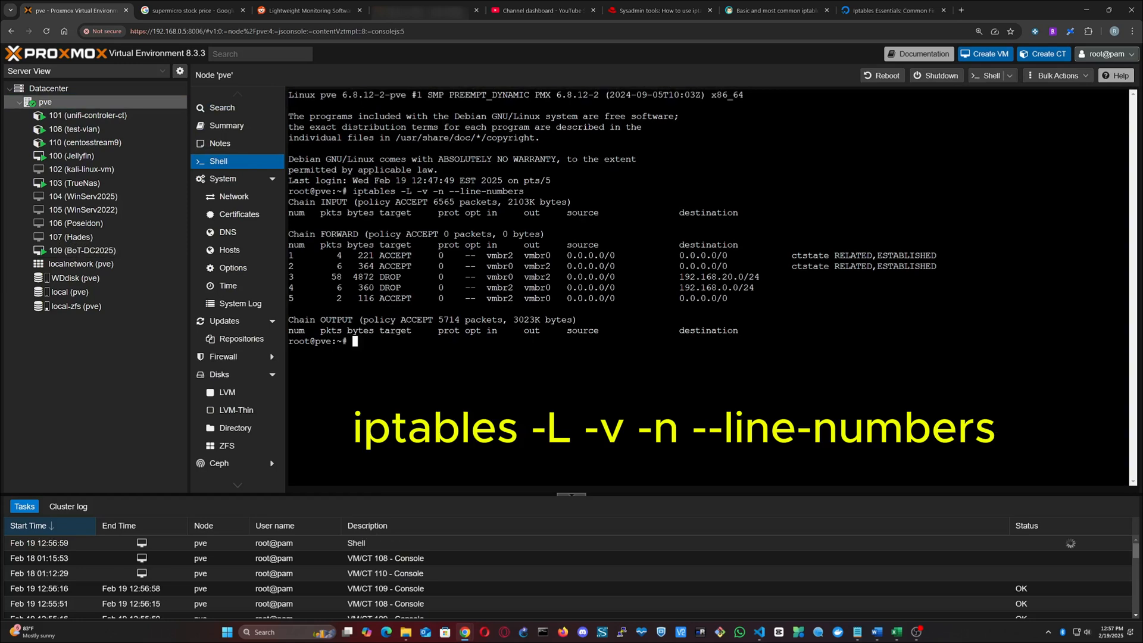
left_click_drag(289, 254, 753, 298)
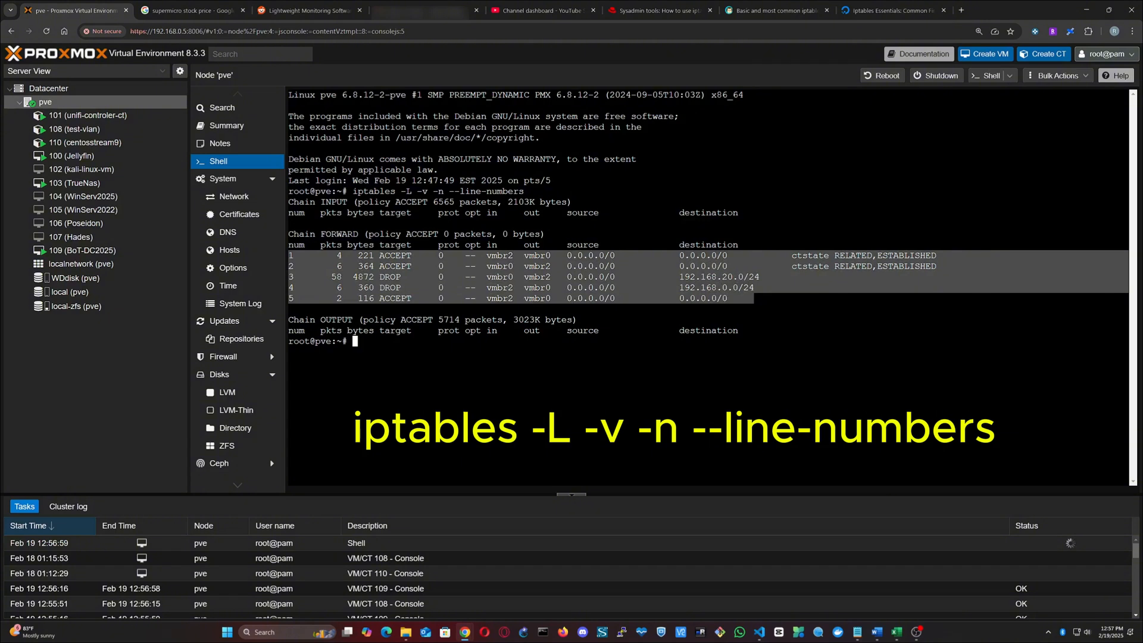